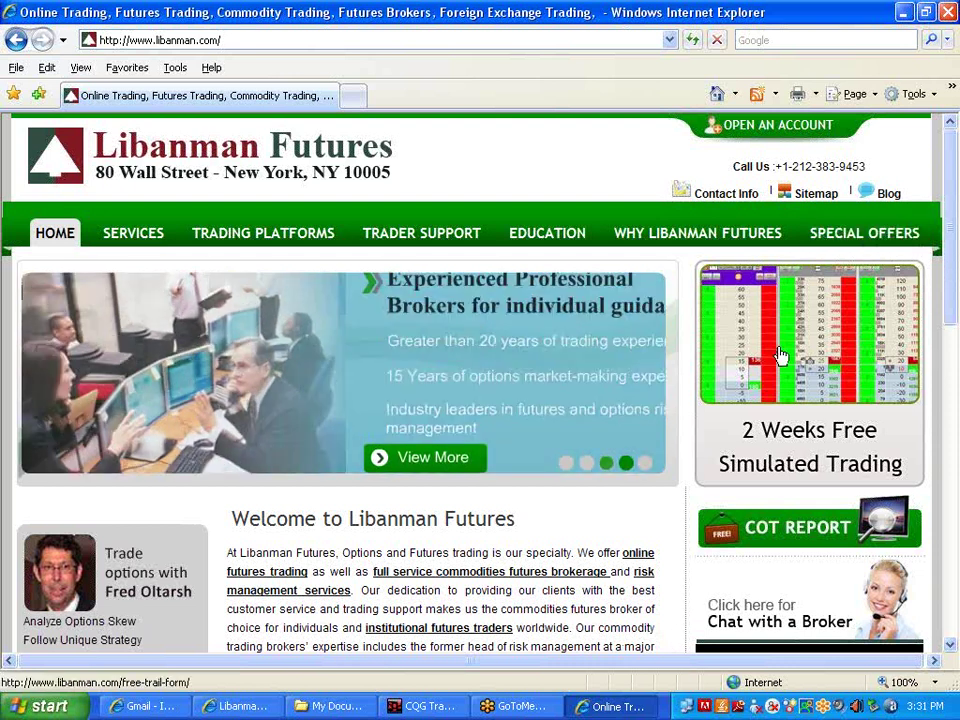
# - Choose the '2 Weeks Free Simulated Trading' banner on the Libanman Futures home page
pyautogui.click(785, 362)
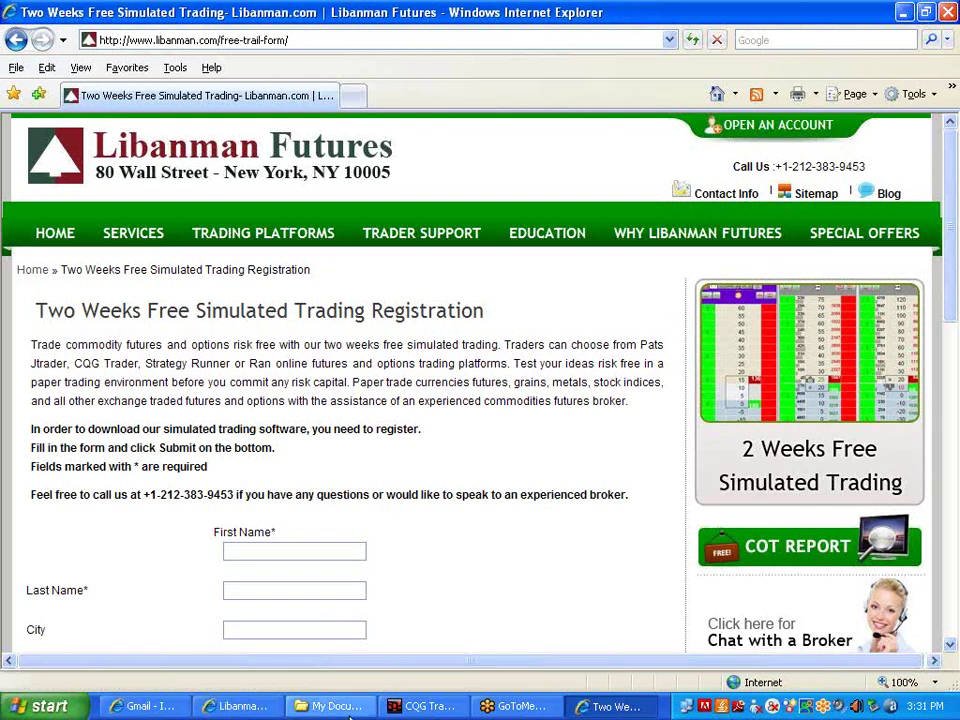
# - Bring the CQG Trader 4.0.269 logon window to the front
pyautogui.click(422, 706)
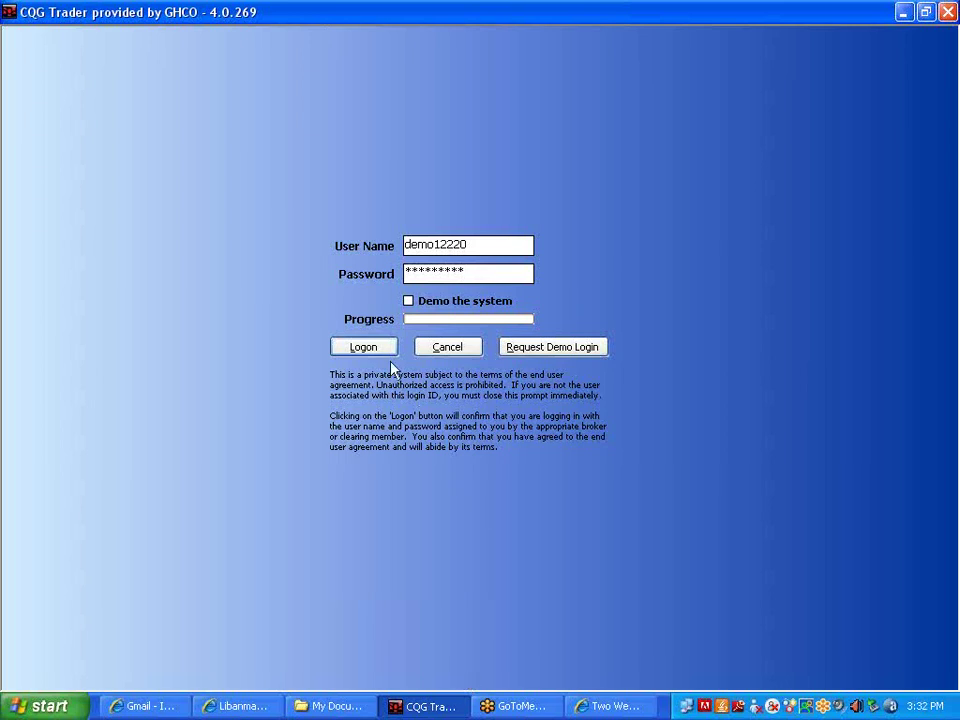
# - Try a 'Demo the system' logon, dismiss the invalid user/password error, and return to Internet Explorer
pyautogui.click(408, 301)
pyautogui.click(364, 349)
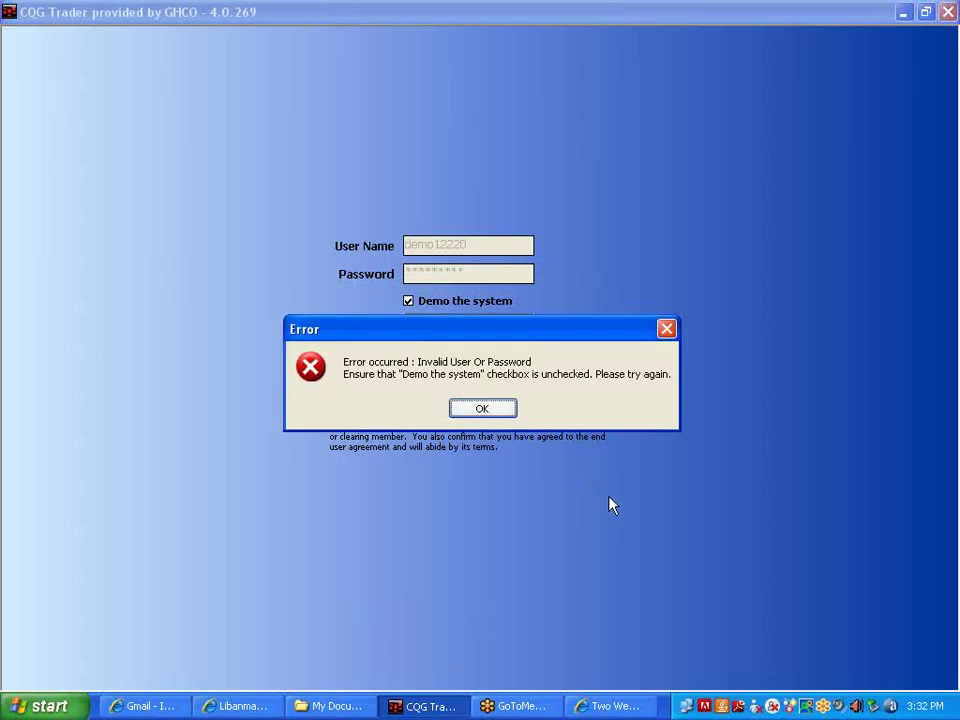
pyautogui.click(483, 409)
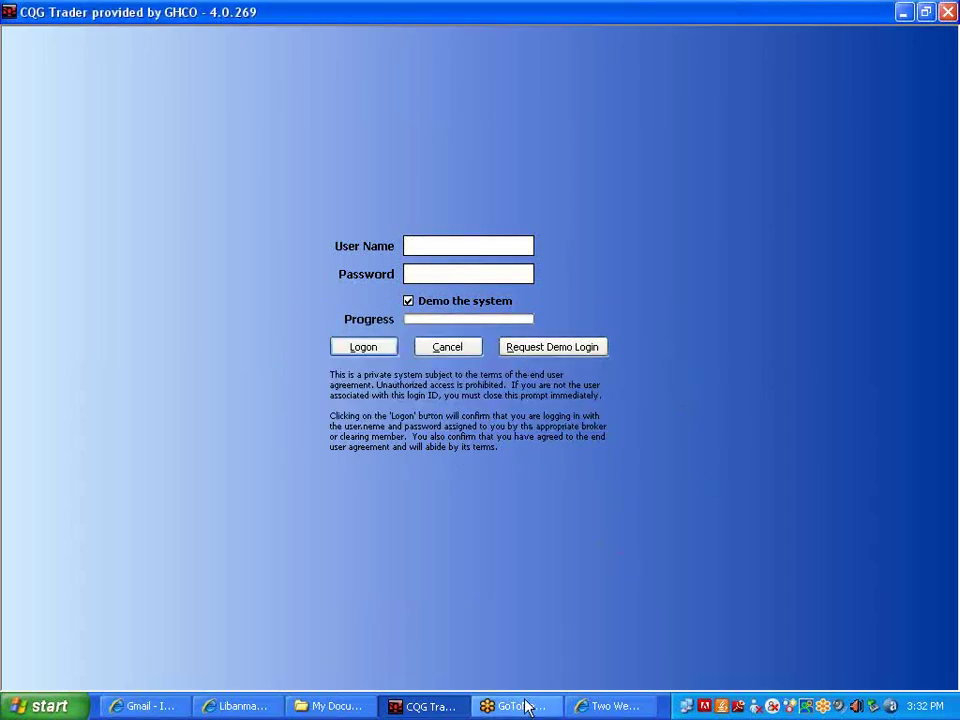
pyautogui.click(601, 709)
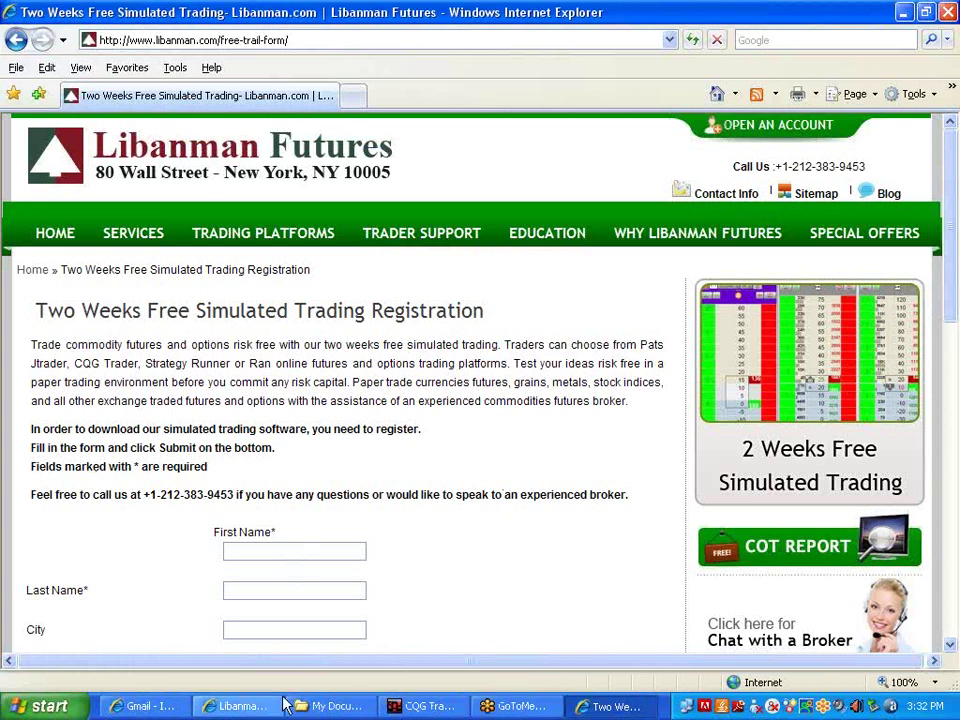
pyautogui.click(229, 710)
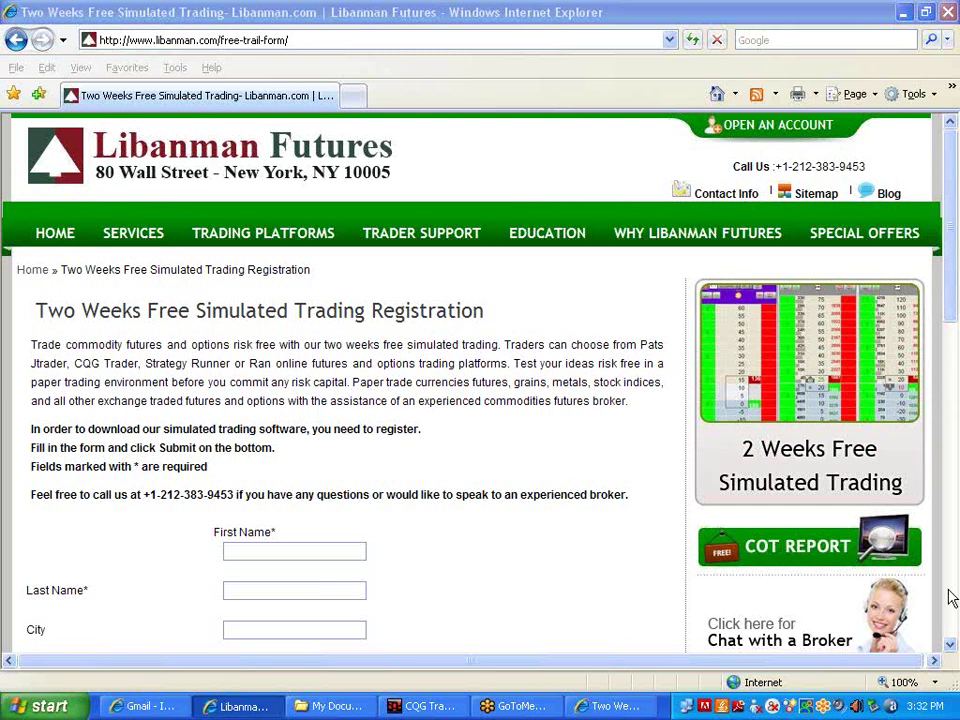
# - Return to the CQG Trader logon window, now blank with demo mode enabled
pyautogui.click(425, 706)
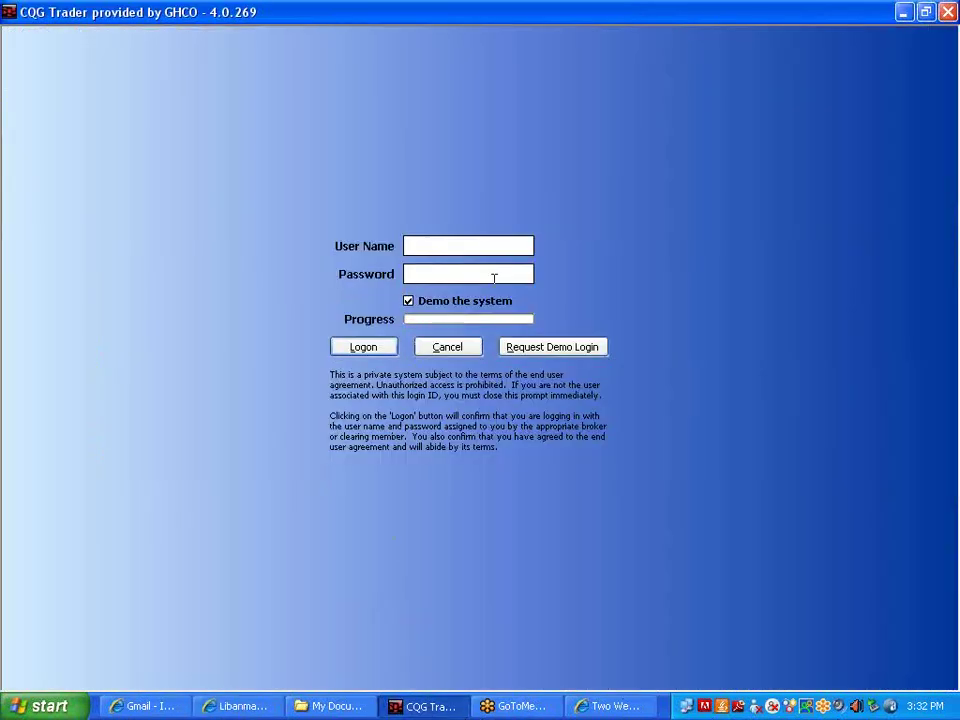
# - Paste the demo user name and password into CQG Trader and log on
pyautogui.write('demo12220')
pyautogui.hotkey('alt', 'Tab')
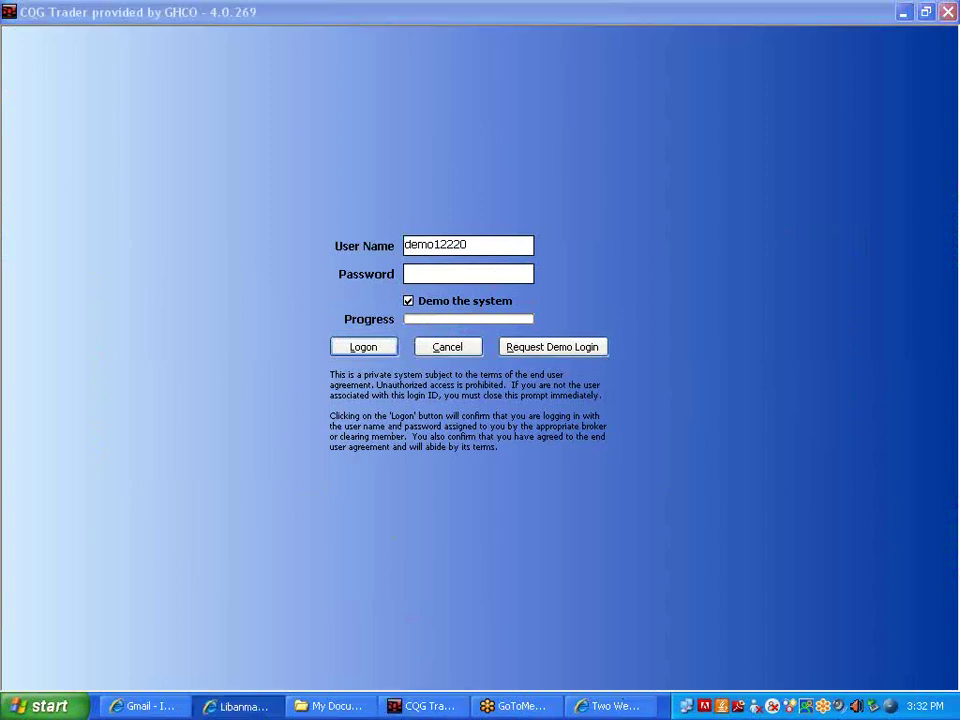
pyautogui.click(437, 275)
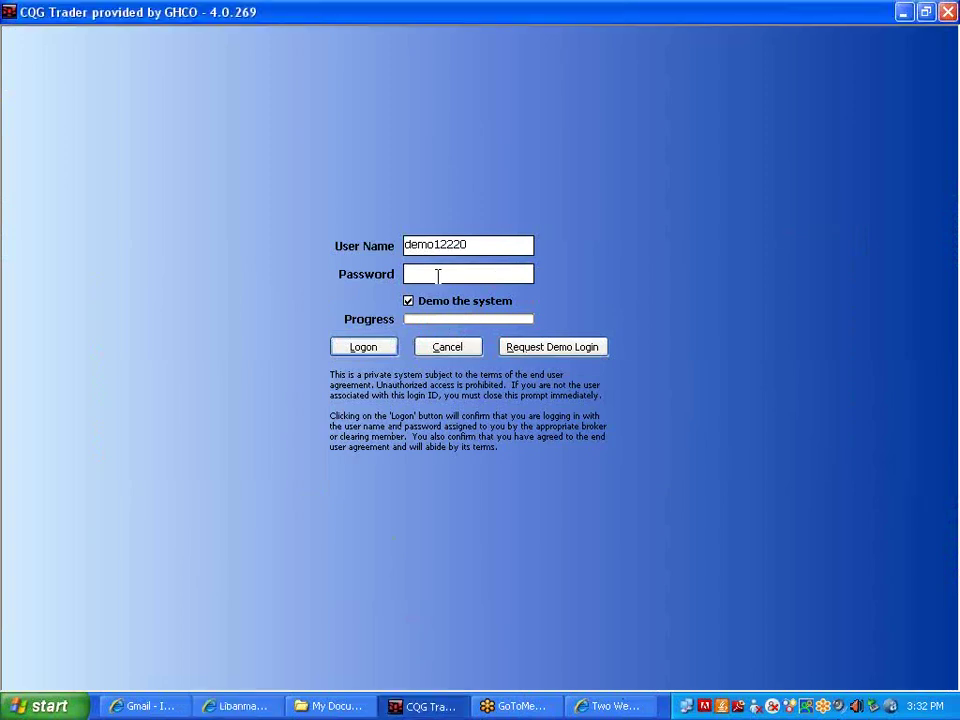
pyautogui.hotkey('ctrl', 'v')
pyautogui.click(366, 355)
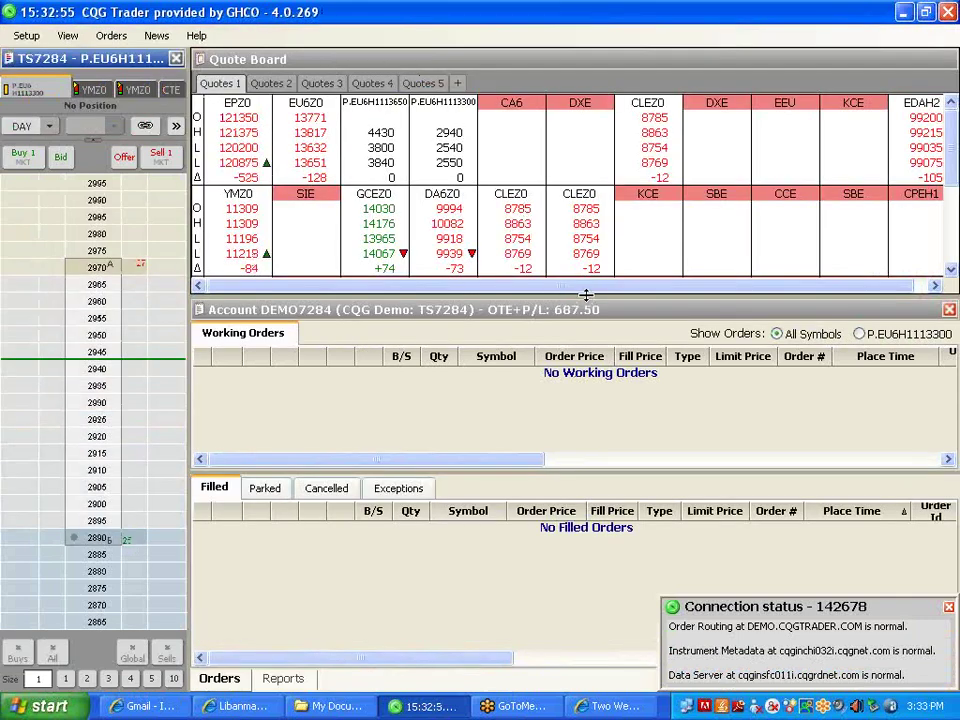
# - Enlarge the Quote Board to three rows and delete the EPZ0, EU6Z0 and P.EU6H1113650 quotes
pyautogui.moveTo(587, 298); pyautogui.dragTo(583, 386)
pyautogui.click(232, 128)
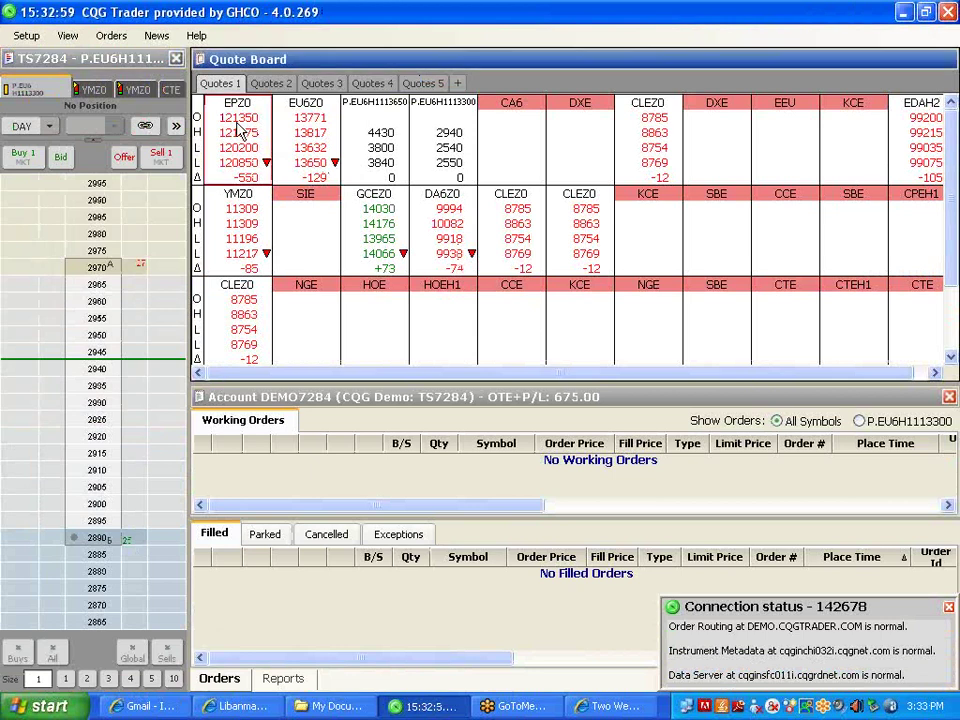
pyautogui.press('Delete')
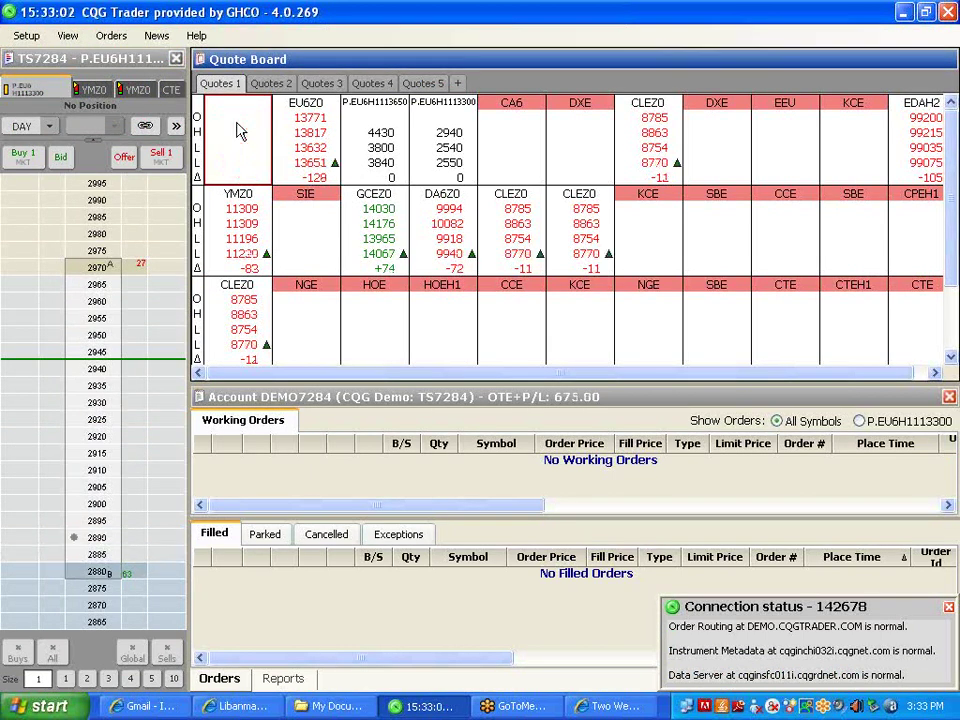
pyautogui.click(306, 120)
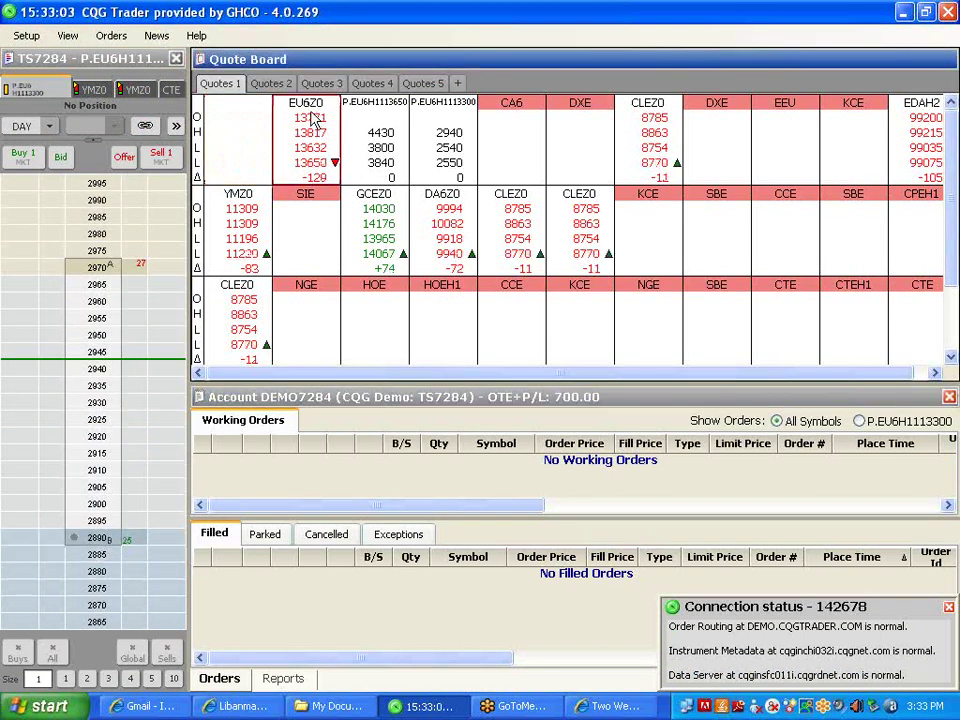
pyautogui.press('Delete')
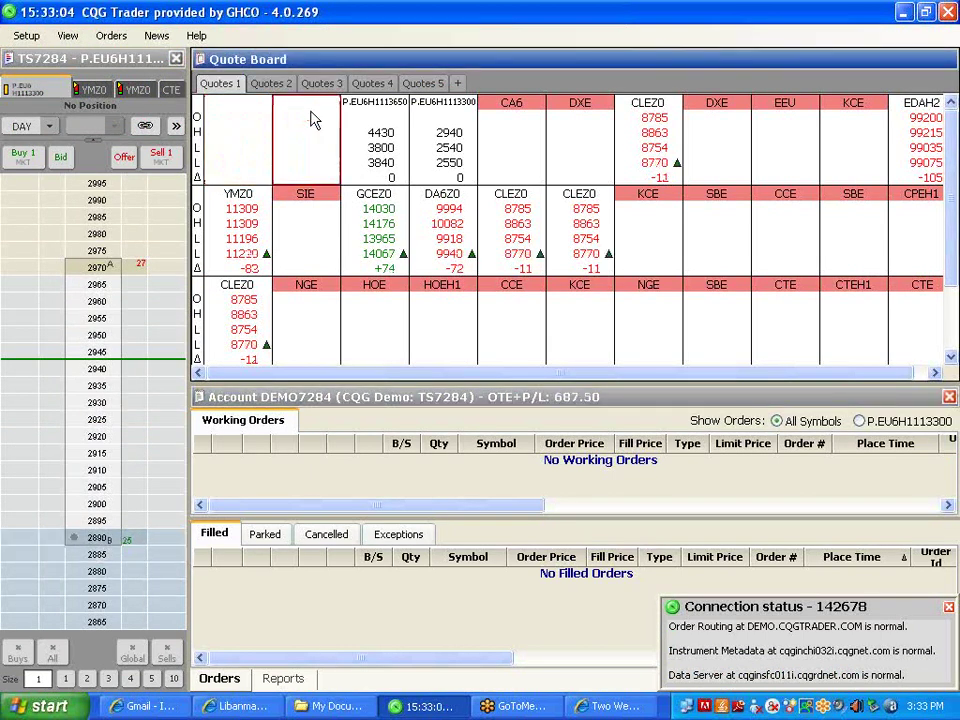
pyautogui.click(377, 145)
pyautogui.press('Delete')
# - Delete the P.EU6H1113300, CA6 and DXE quotes, then check the positions report and order lists
pyautogui.click(440, 150)
pyautogui.press('Delete')
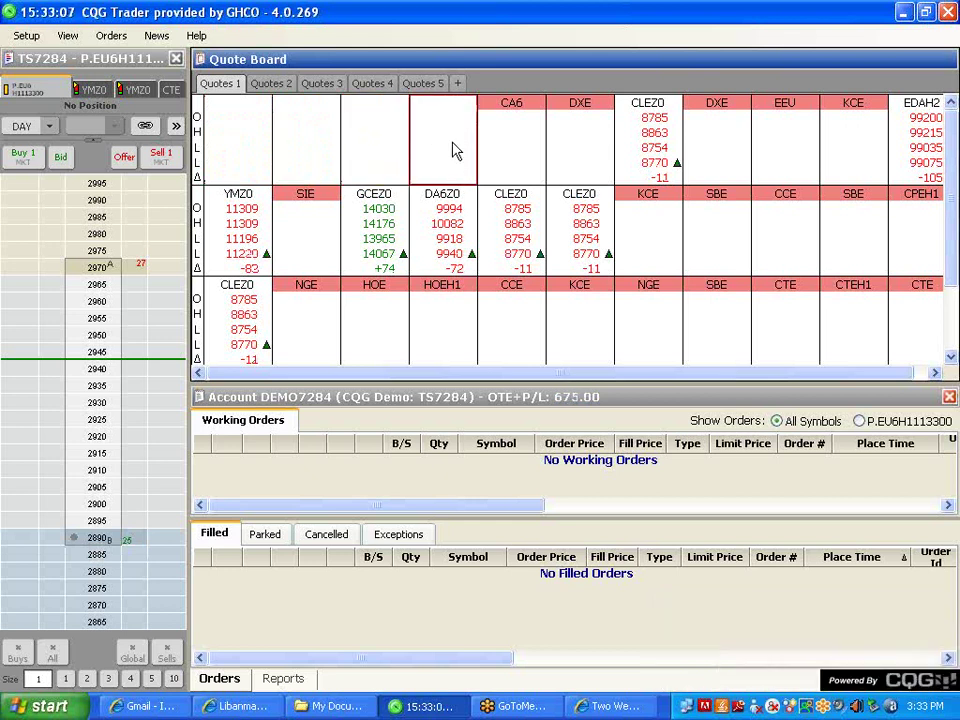
pyautogui.click(488, 131)
pyautogui.press('Delete')
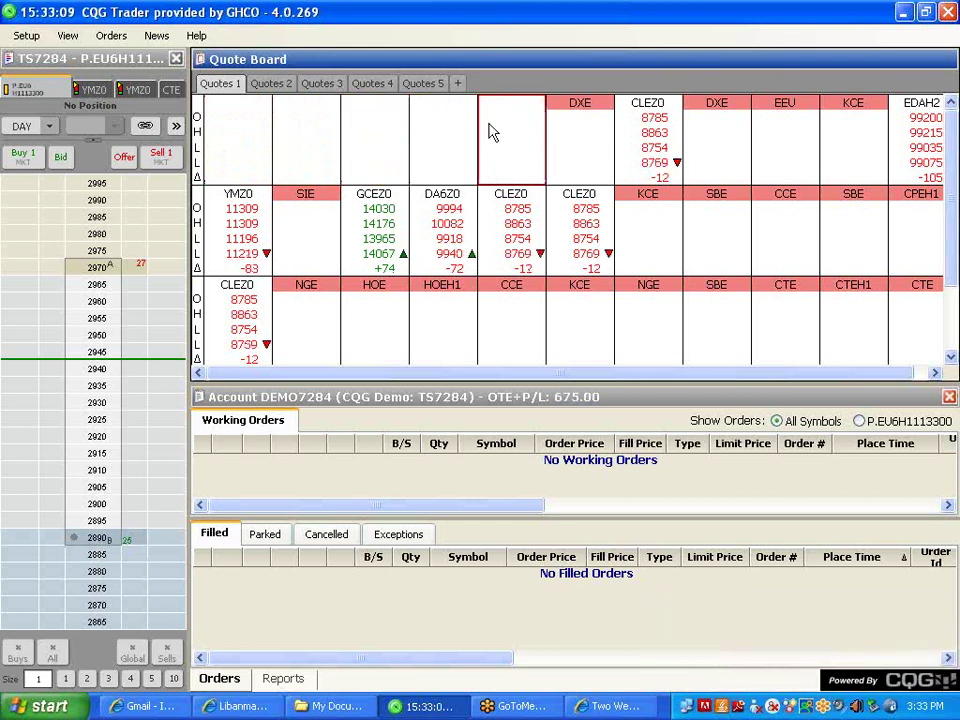
pyautogui.click(600, 147)
pyautogui.press('Delete')
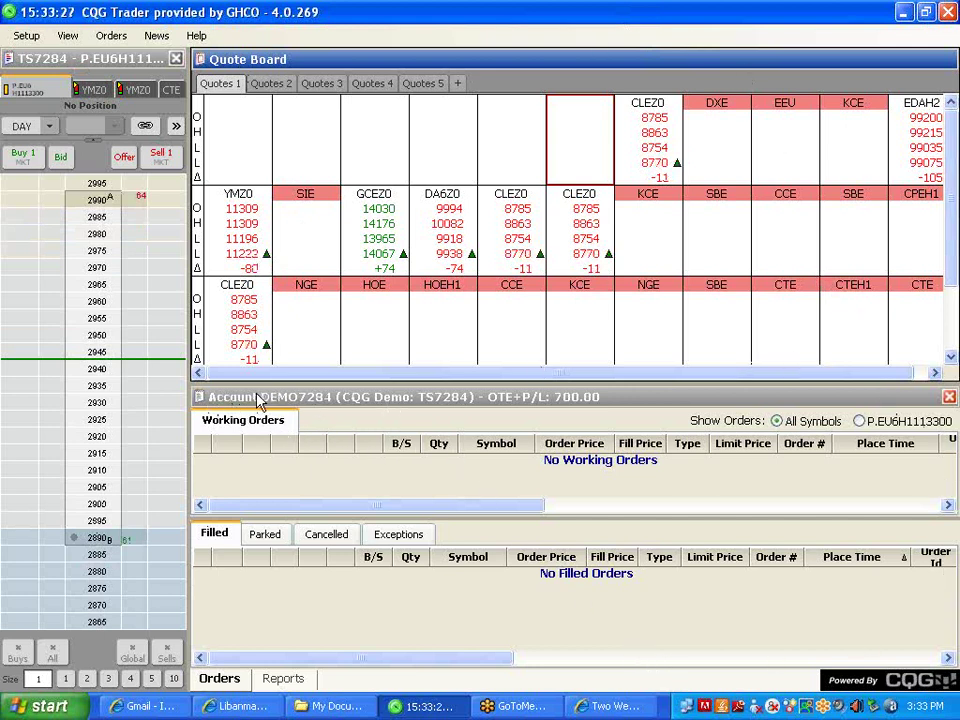
pyautogui.click(283, 679)
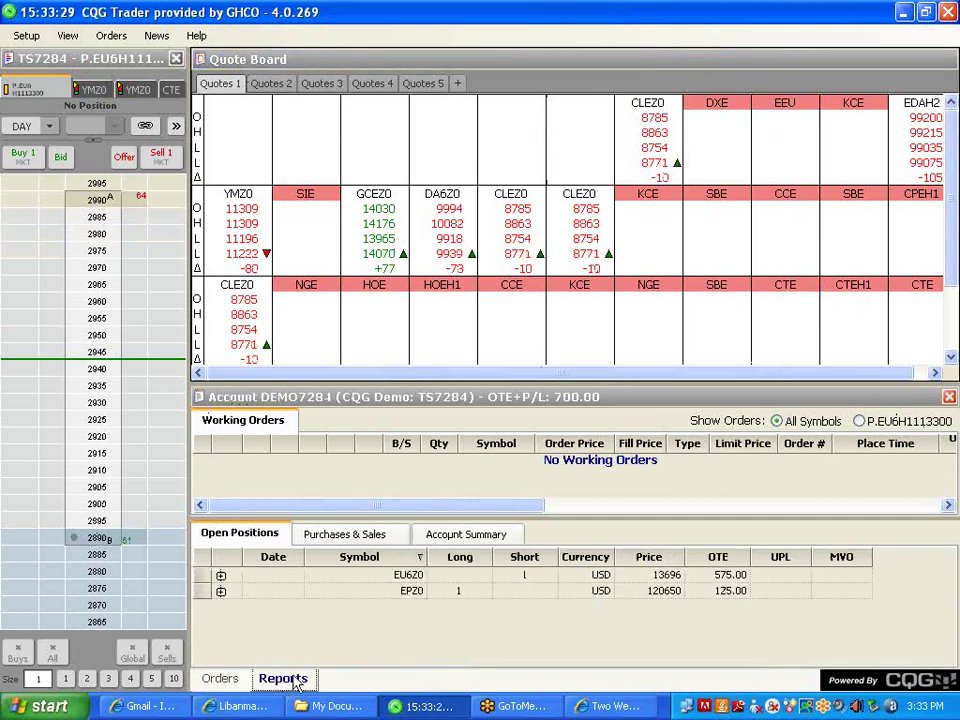
pyautogui.click(222, 679)
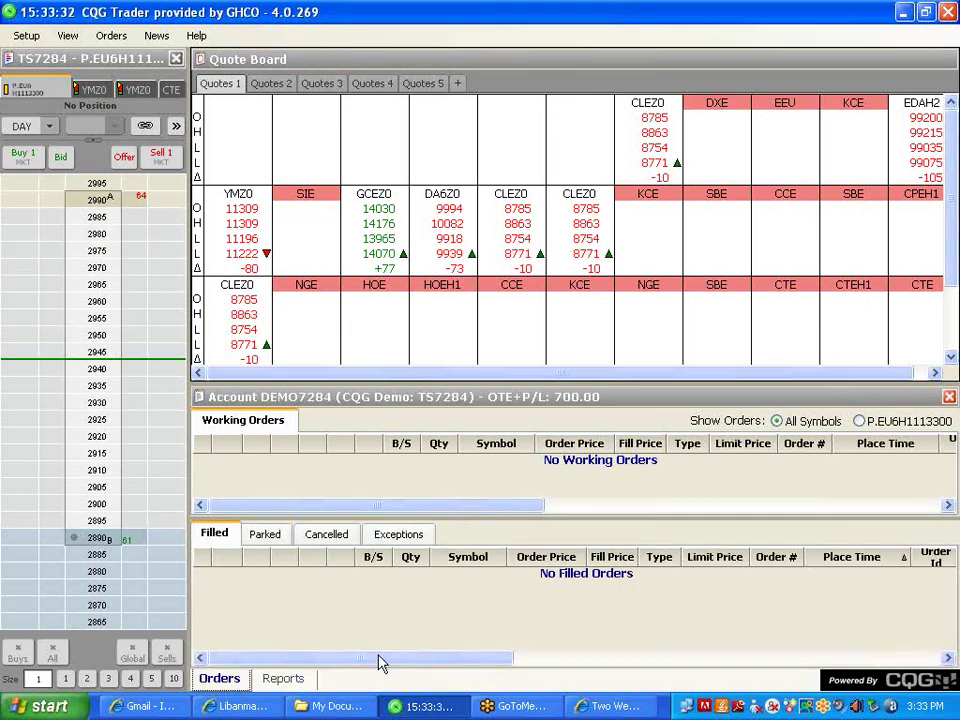
# - Add EU6Z0 to the first Quote Board cell and set the next cell to SF6
pyautogui.click(242, 154)
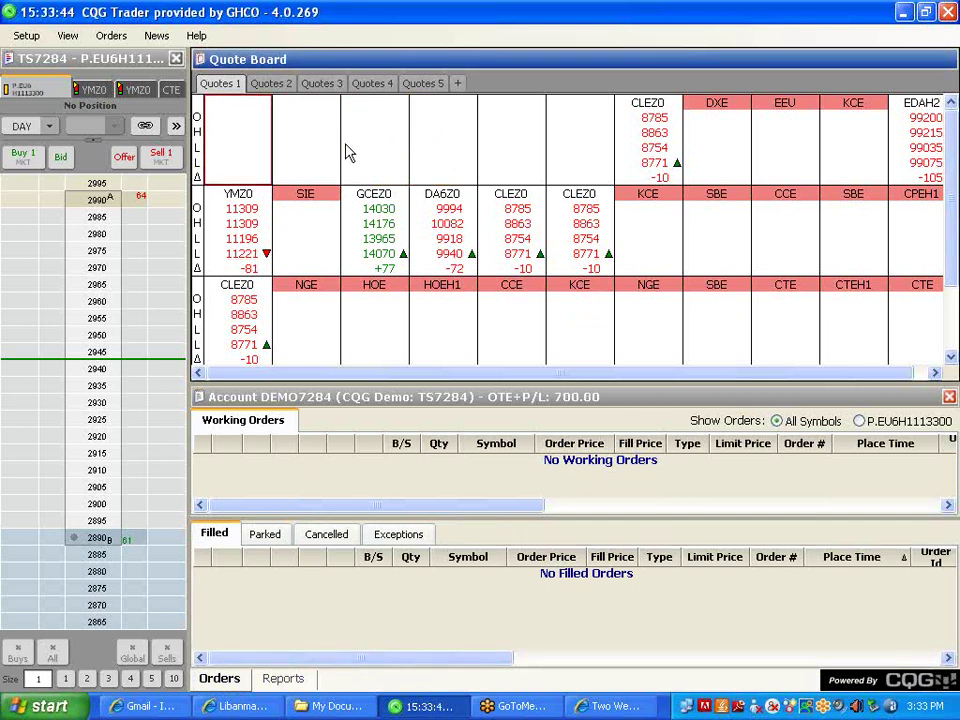
pyautogui.write('EU6')
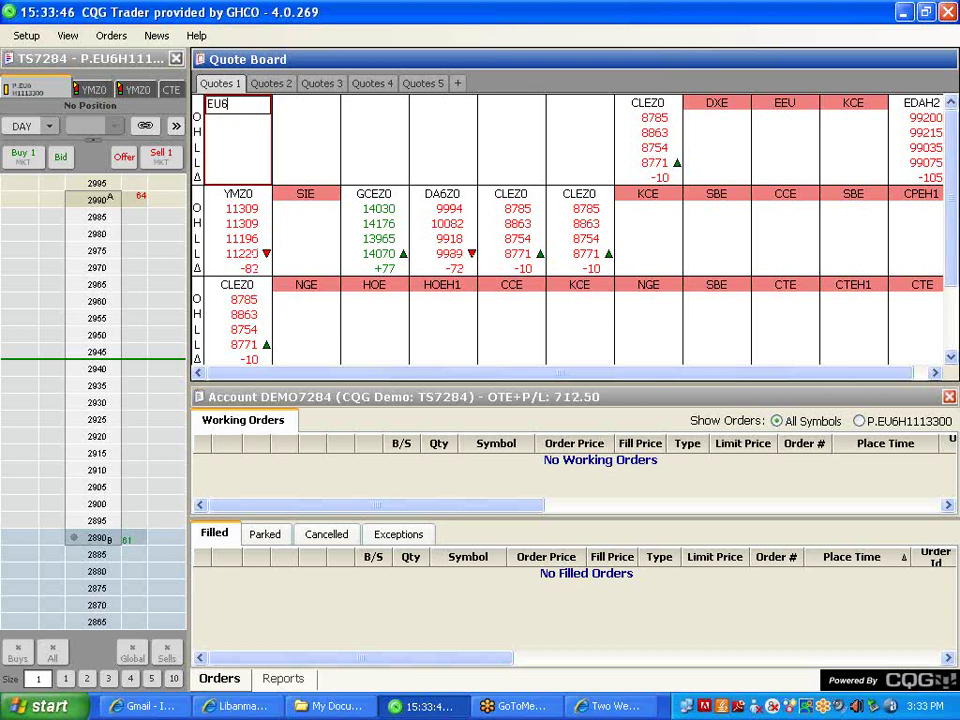
pyautogui.press('Return')
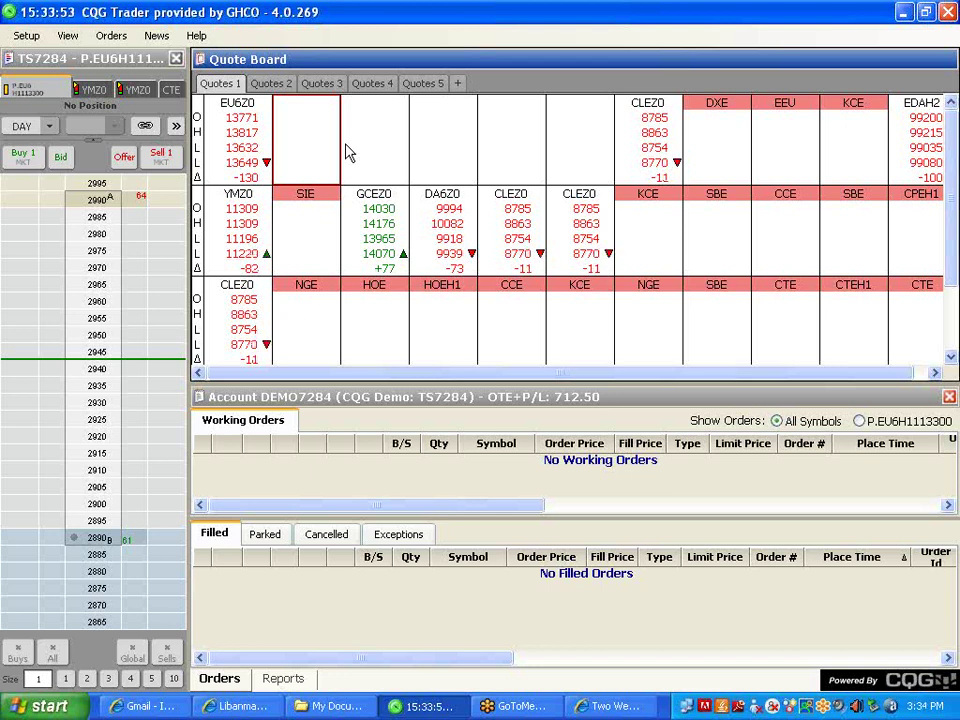
pyautogui.write('BP6')
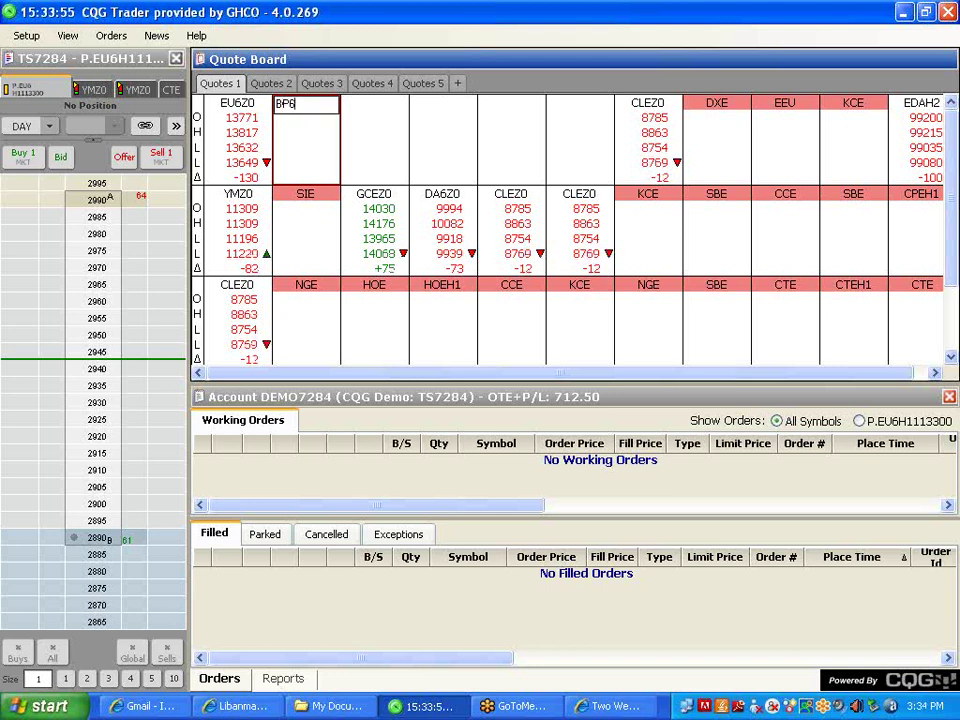
pyautogui.click(349, 153)
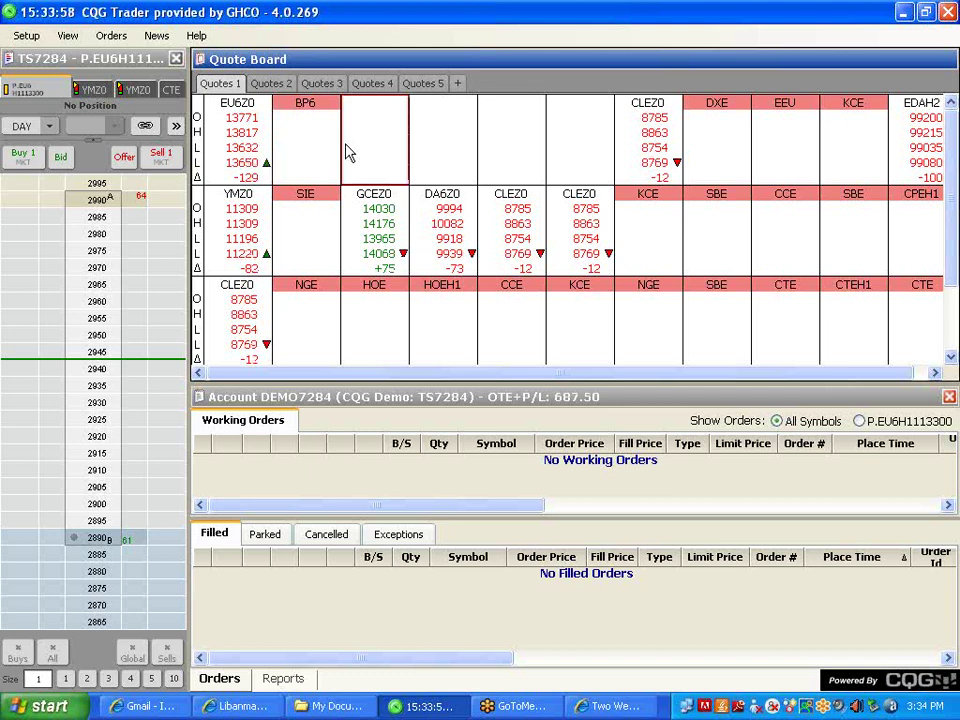
pyautogui.click(318, 138)
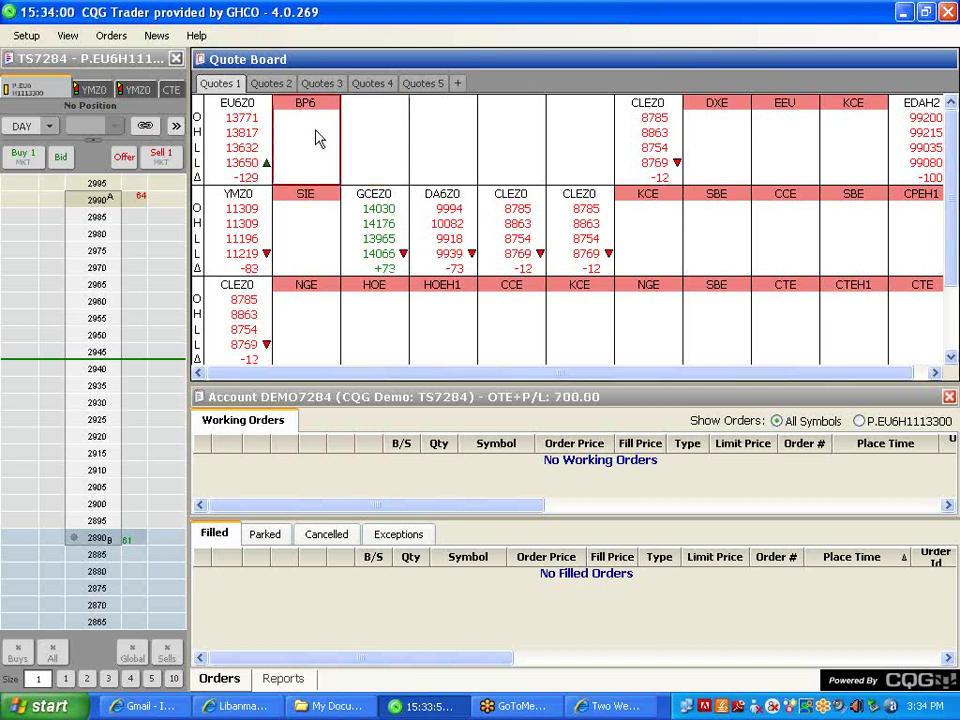
pyautogui.write('BP')
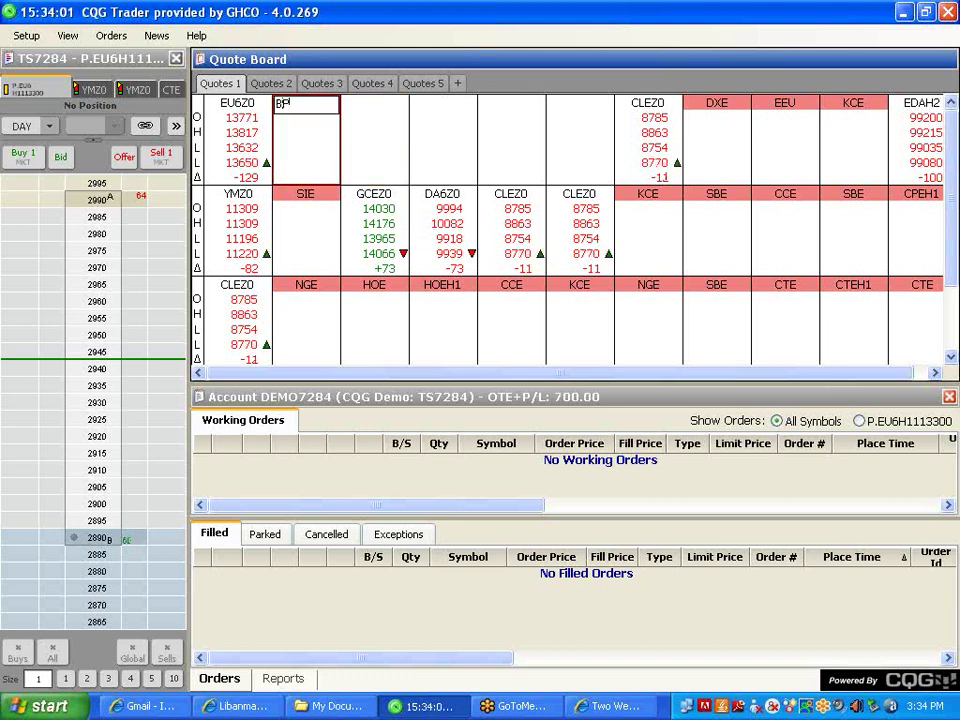
pyautogui.write('6')
pyautogui.press('Return')
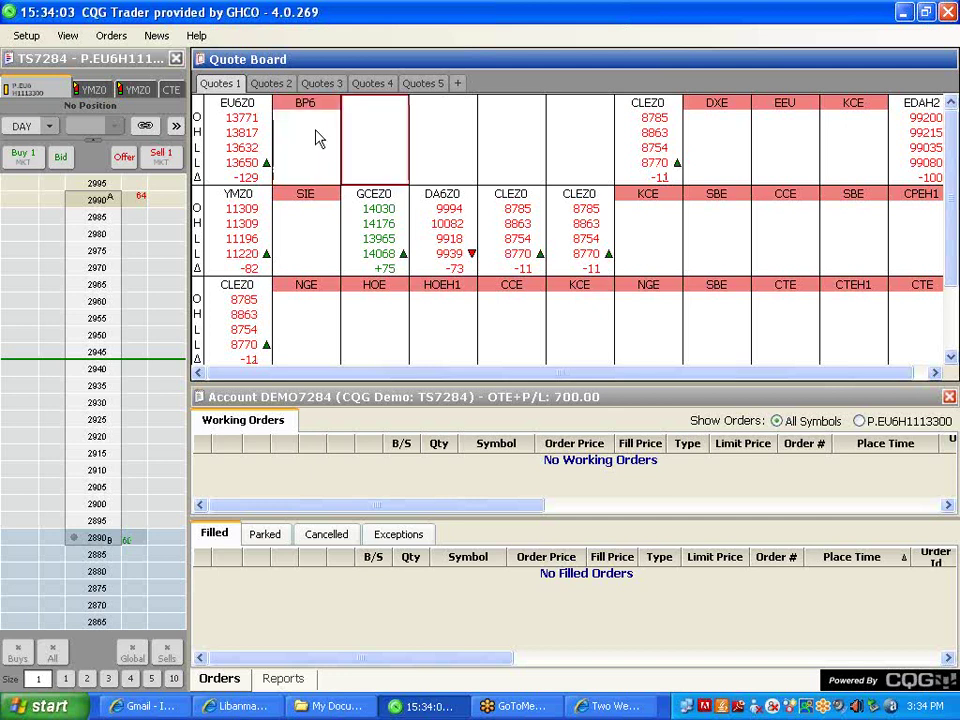
pyautogui.click(320, 146)
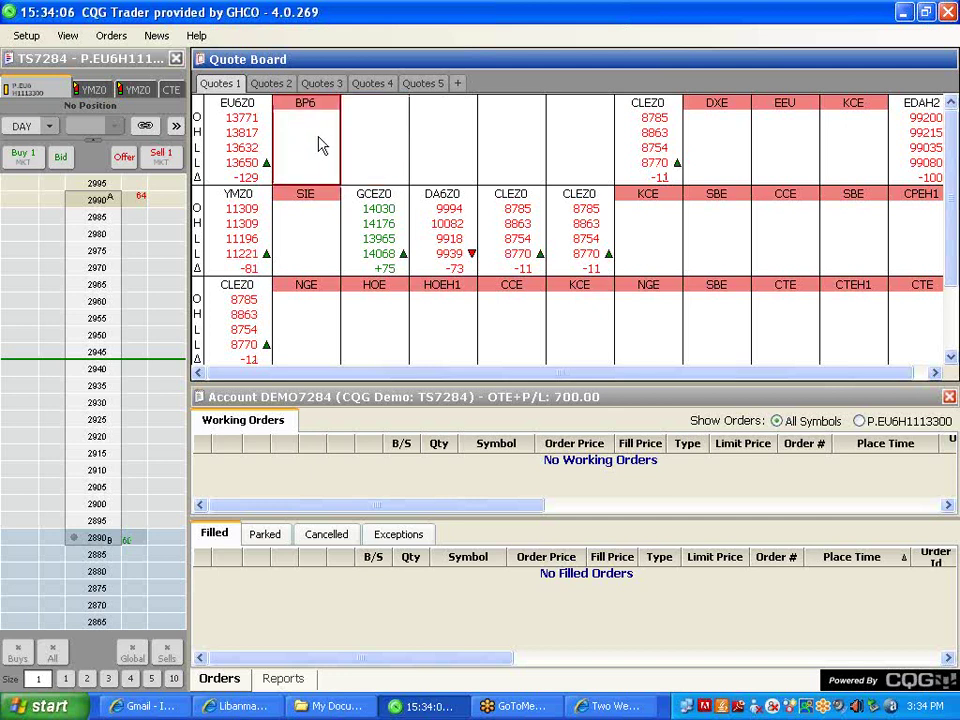
pyautogui.write('SF6')
pyautogui.press('Return')
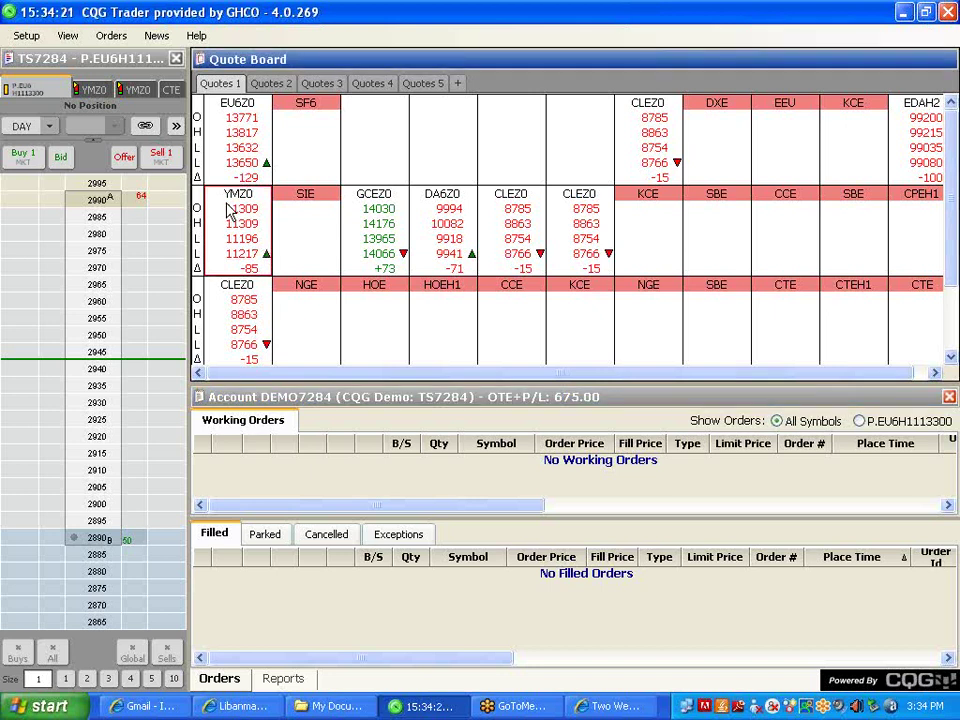
# - Enter EPZ0 in place of YMZ0 and YMZ0 in the former SIE cell
pyautogui.write('EP')
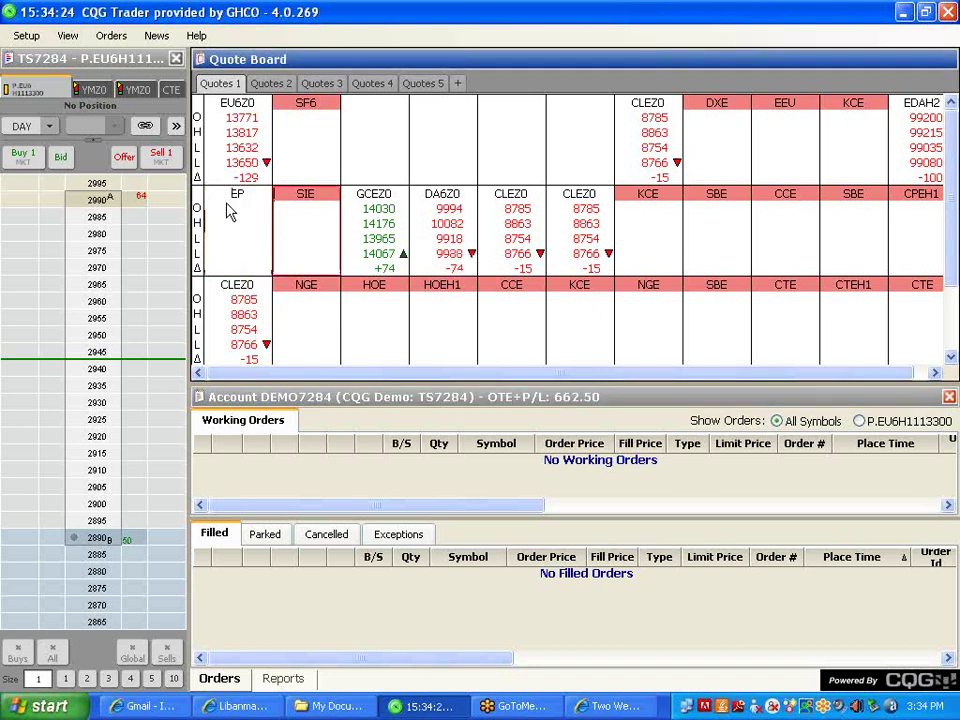
pyautogui.press('Return')
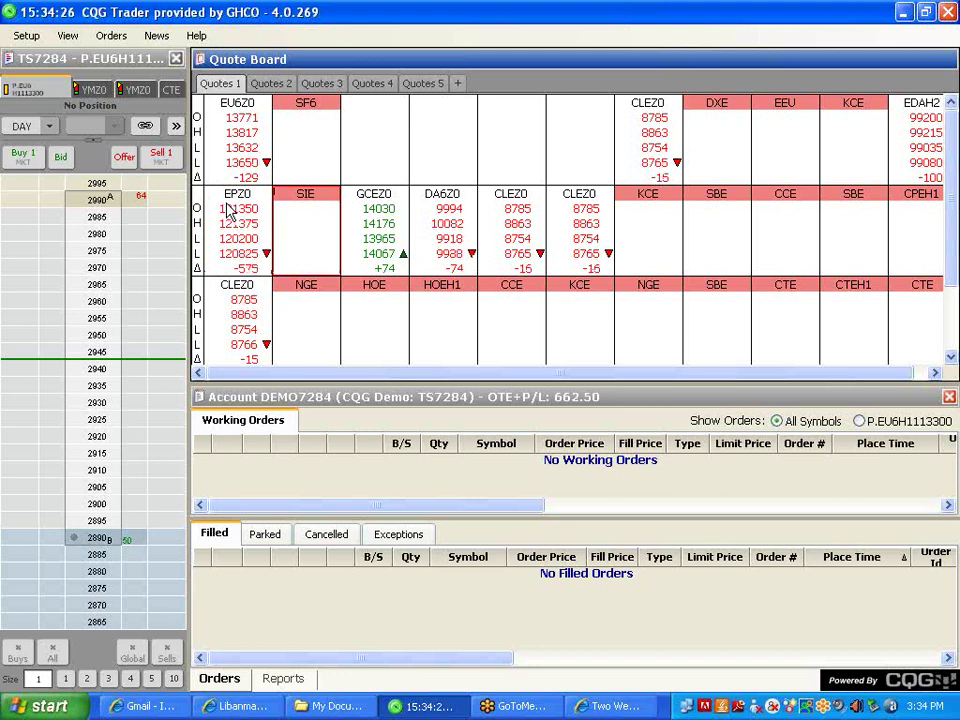
pyautogui.write('Y')
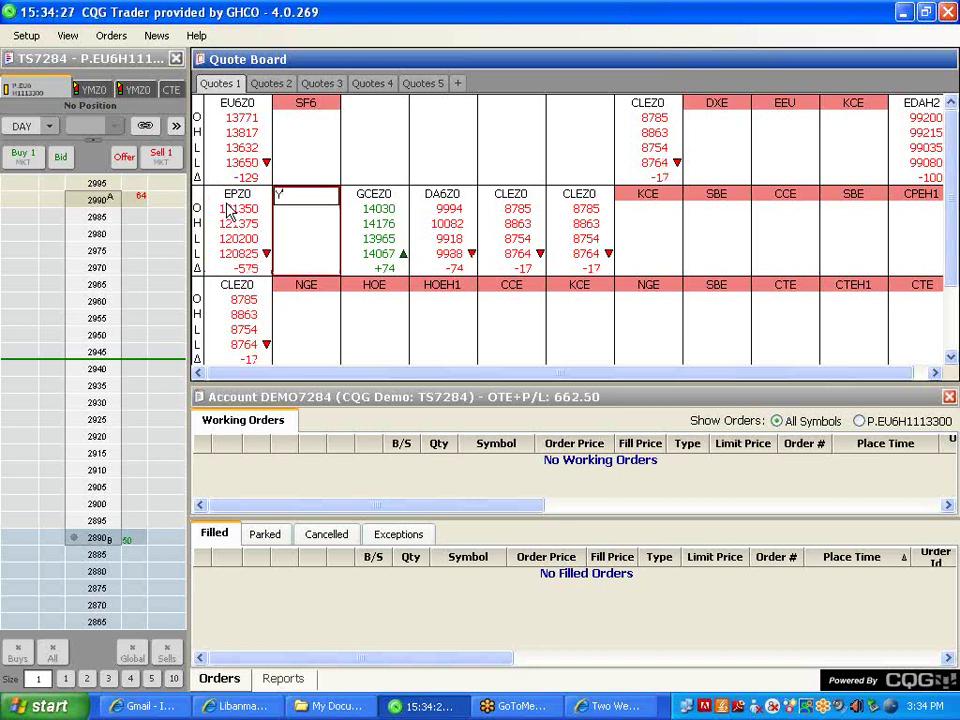
pyautogui.write('M')
pyautogui.press('Return')
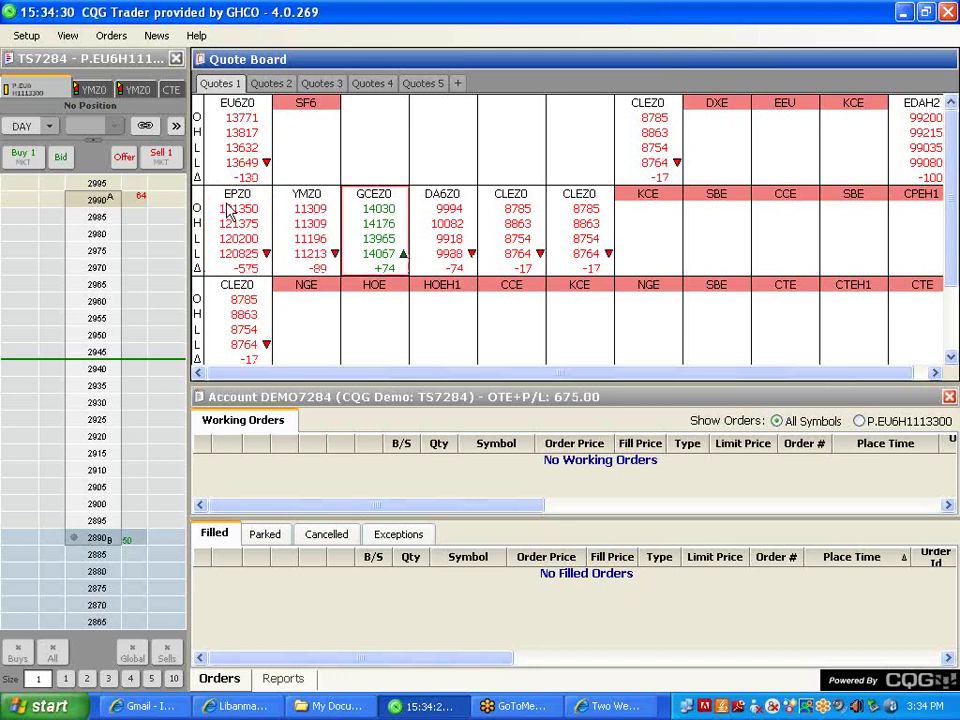
# - Clear the NGE and HOE cells from the Quote Board
pyautogui.click(306, 306)
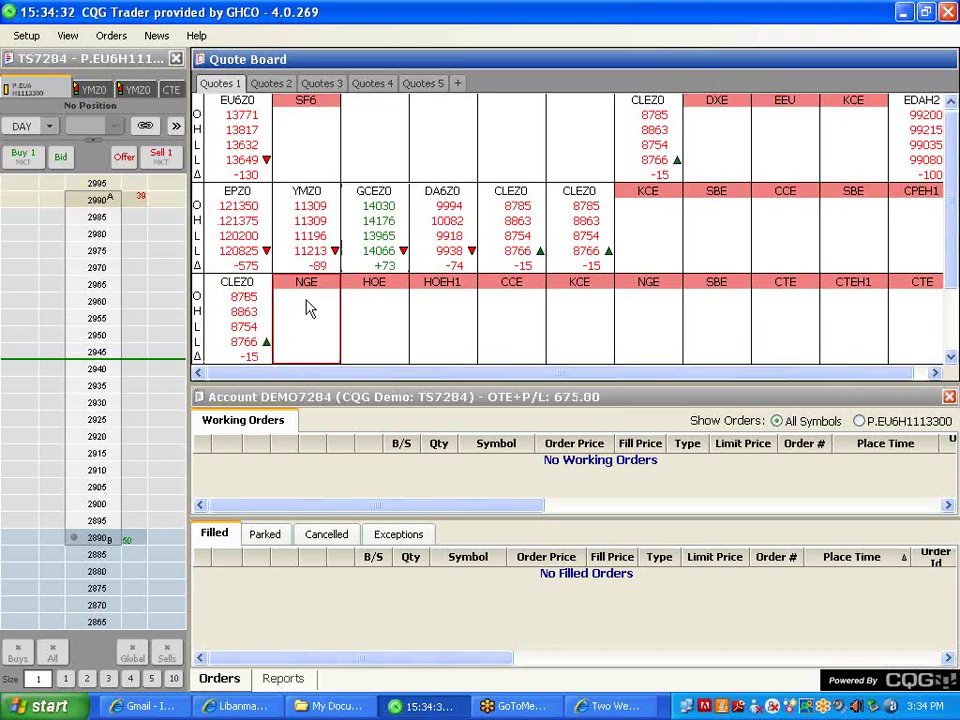
pyautogui.press('Delete')
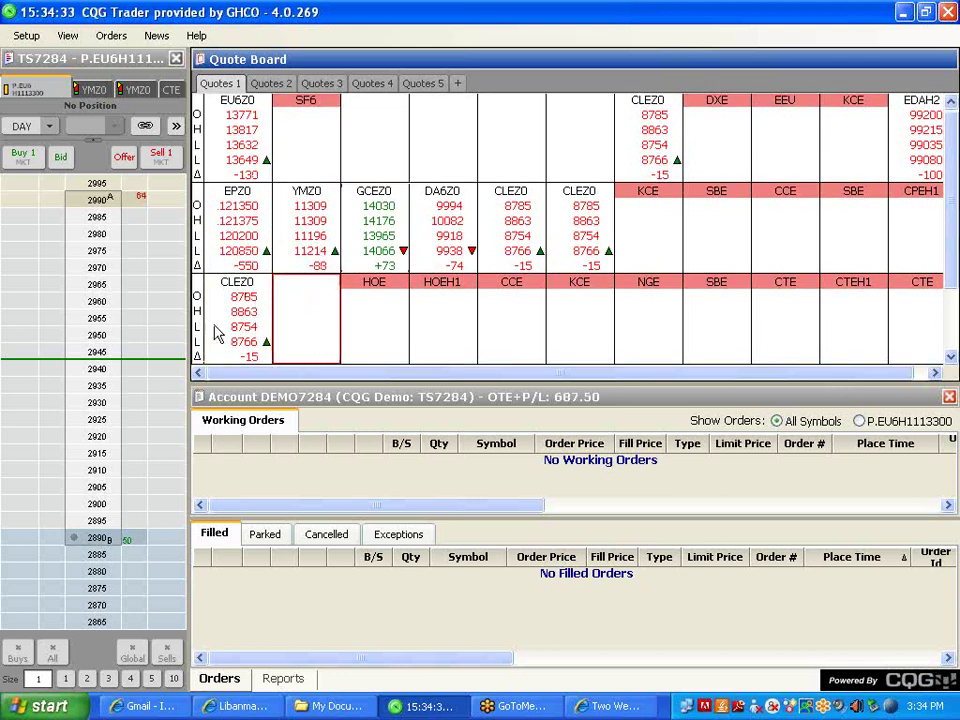
pyautogui.click(371, 236)
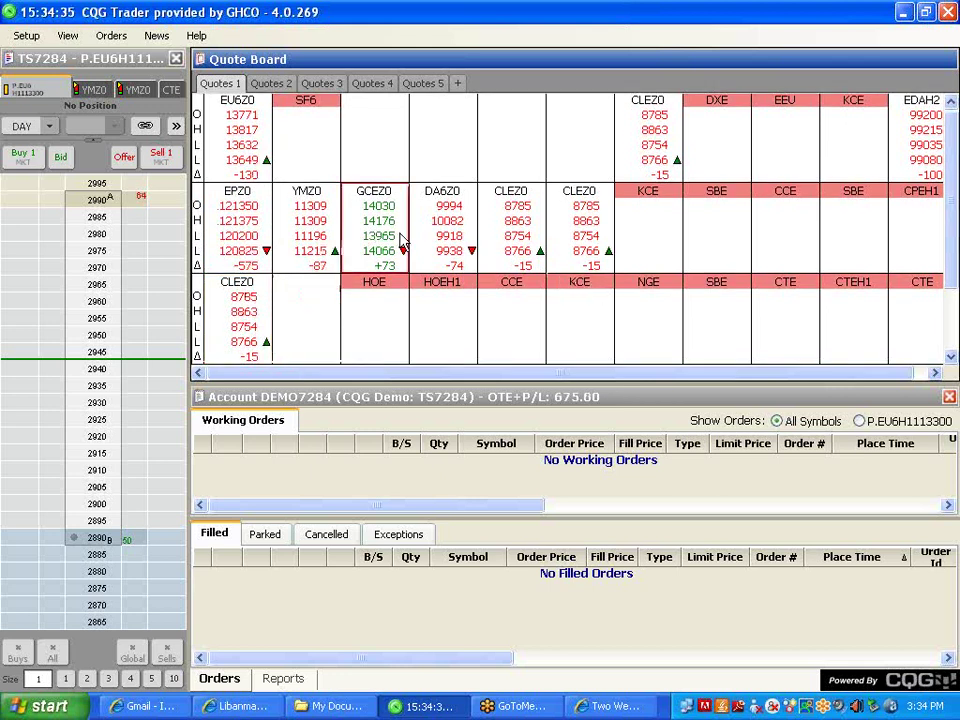
pyautogui.click(372, 302)
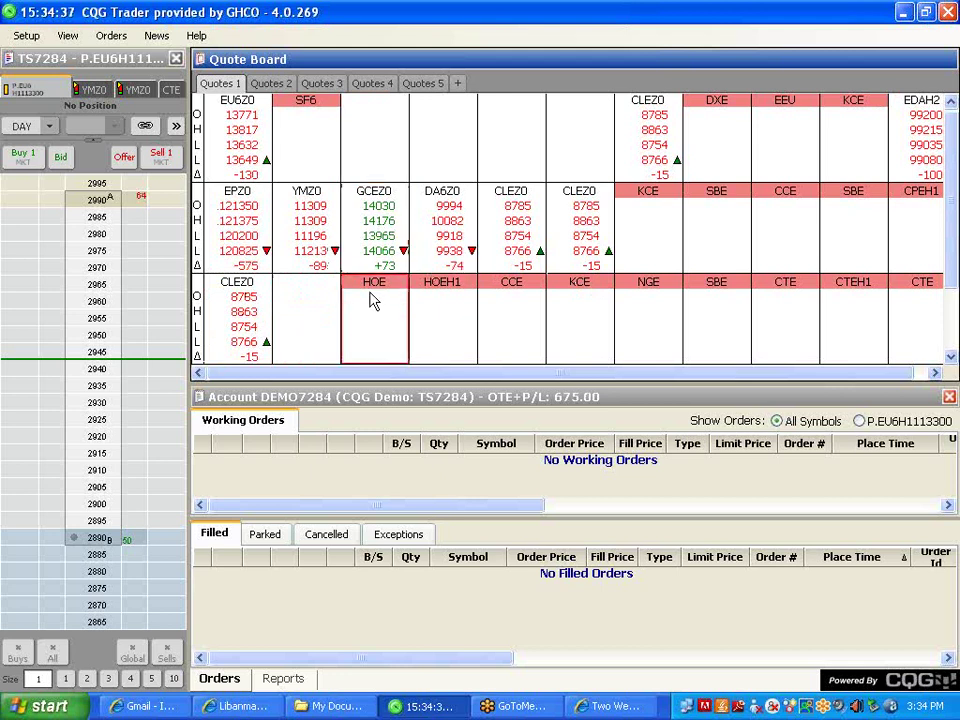
pyautogui.press('Delete')
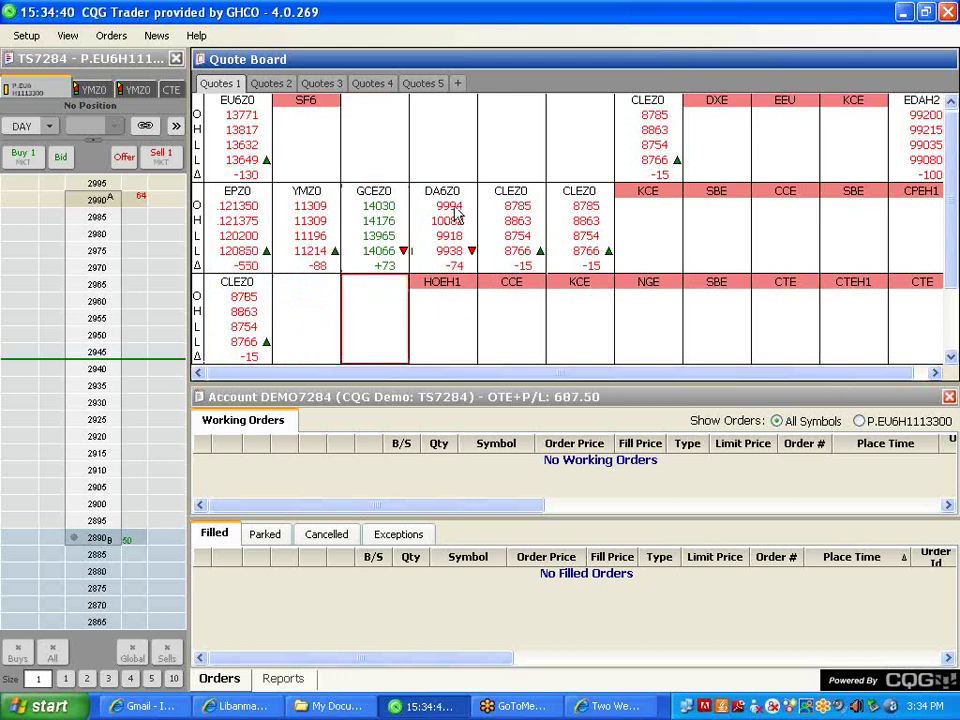
# - Replace SF6 with DA6Z0 and clear both CLEZ0 cells in row two
pyautogui.click(452, 212)
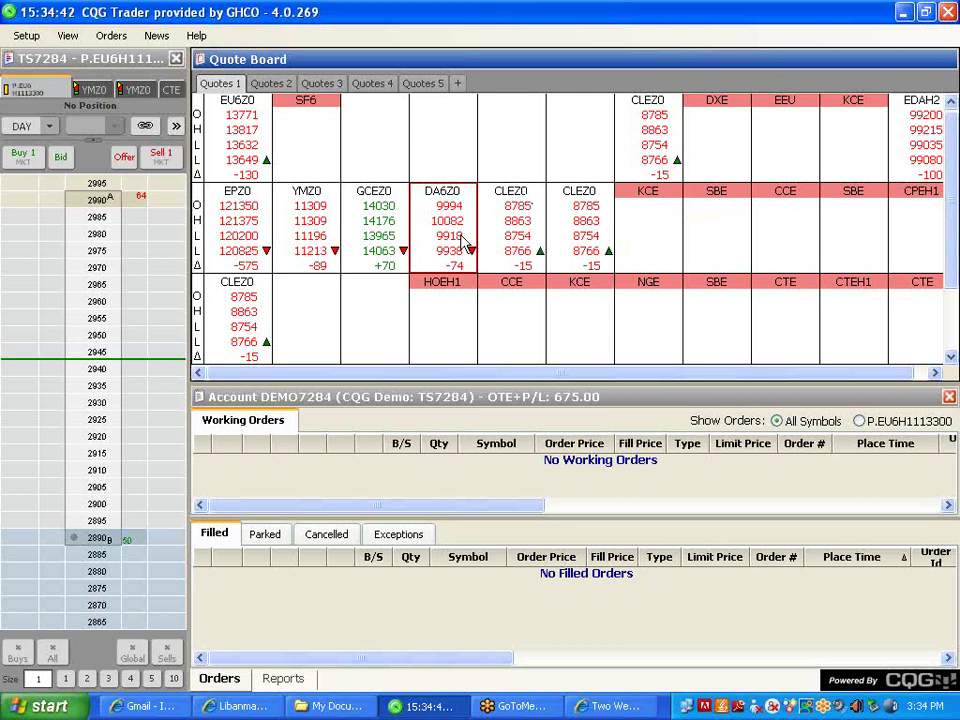
pyautogui.click(323, 168)
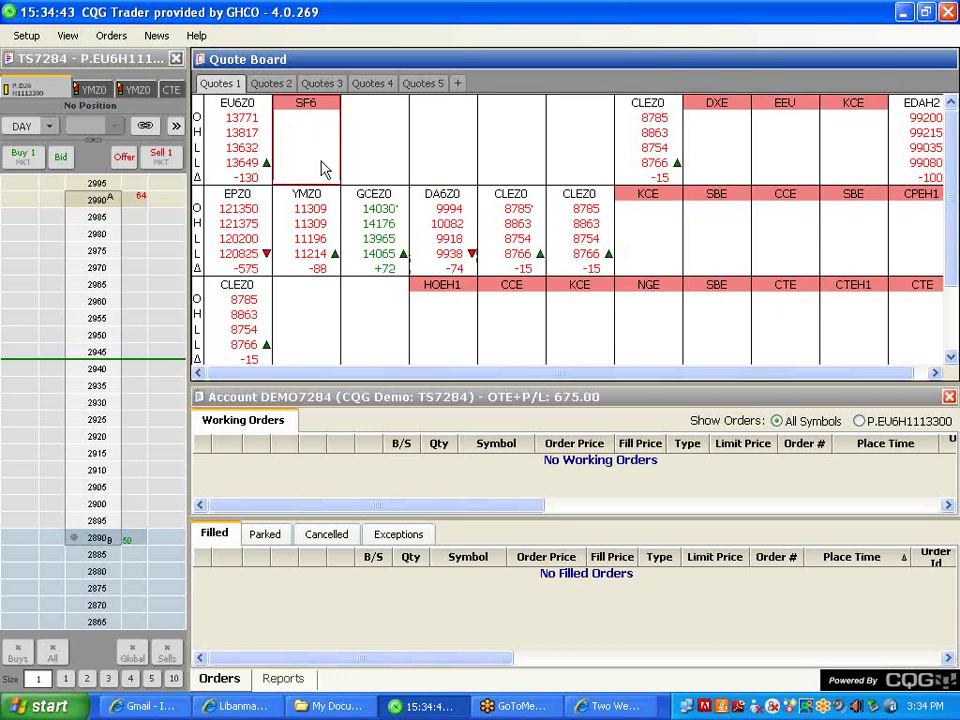
pyautogui.write('DA6')
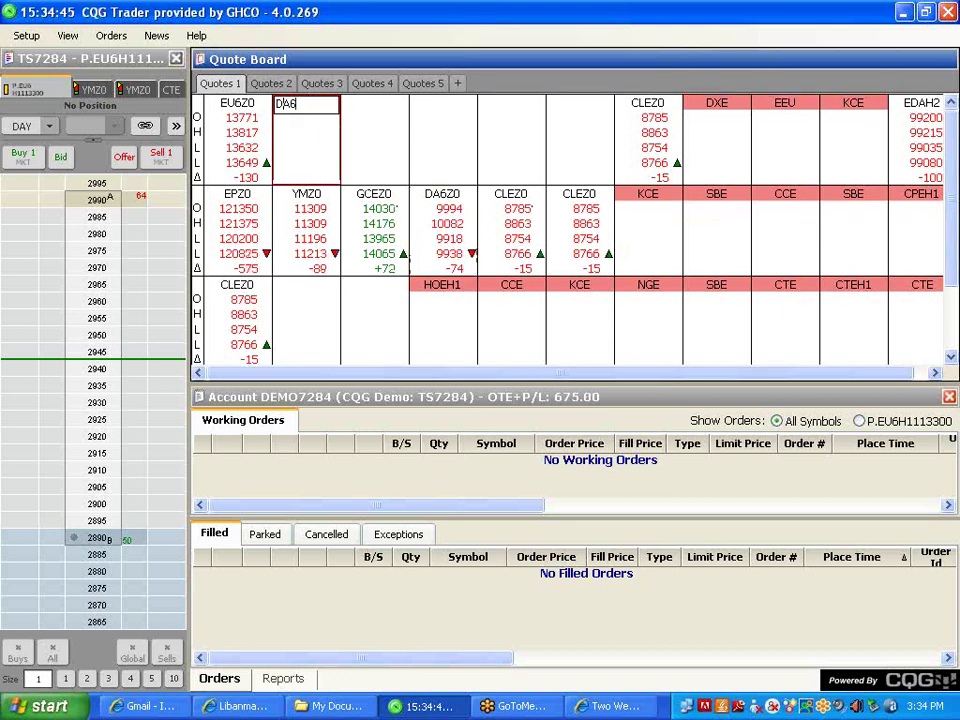
pyautogui.press('Return')
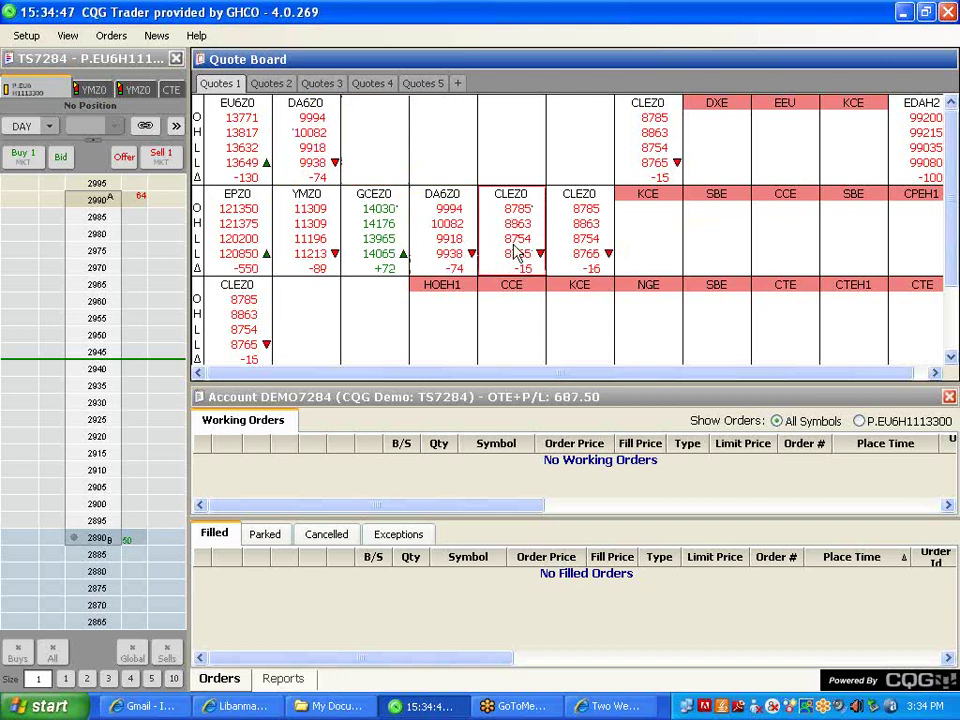
pyautogui.click(530, 265)
pyautogui.press('Delete')
pyautogui.click(610, 213)
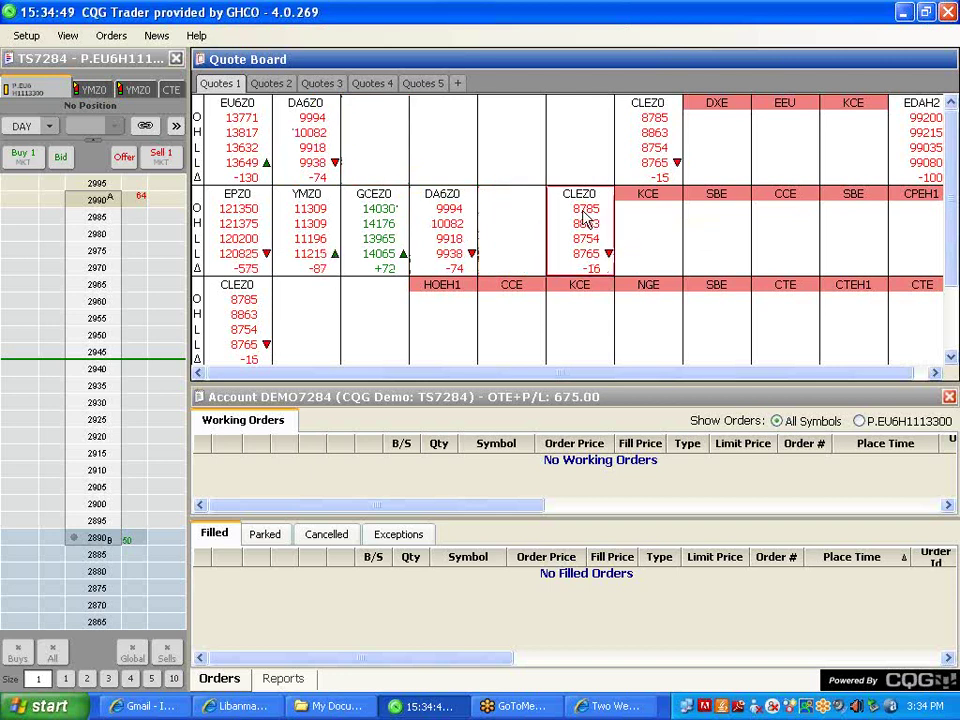
pyautogui.press('Delete')
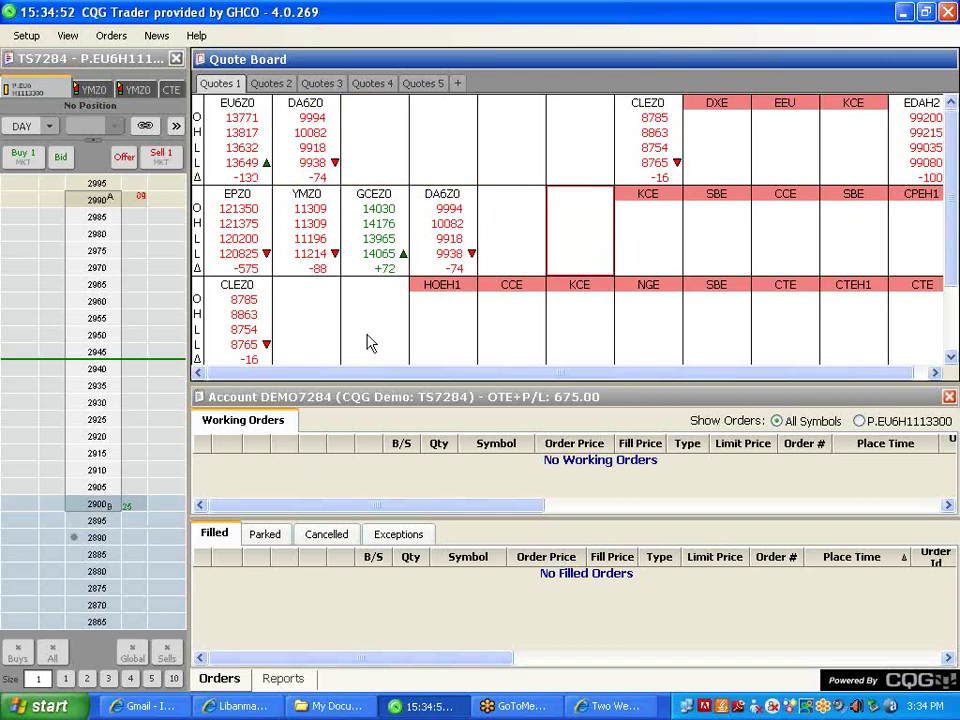
# - Add ZWE to the empty row-three cell, then remove ZWE and HOEH1
pyautogui.click(374, 338)
pyautogui.write('ZWE')
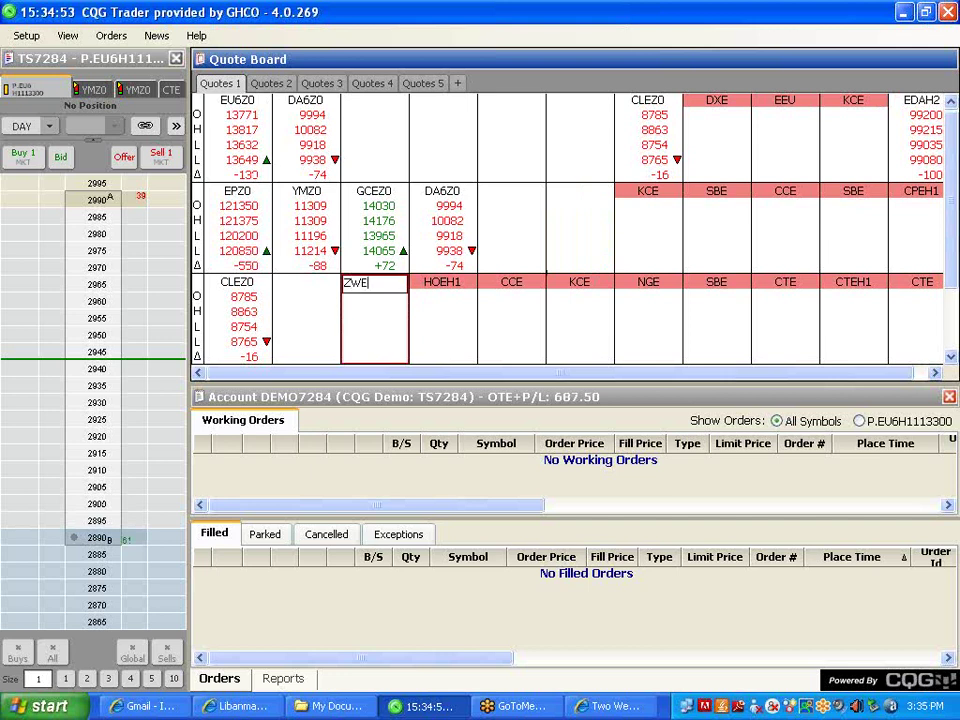
pyautogui.press('Return')
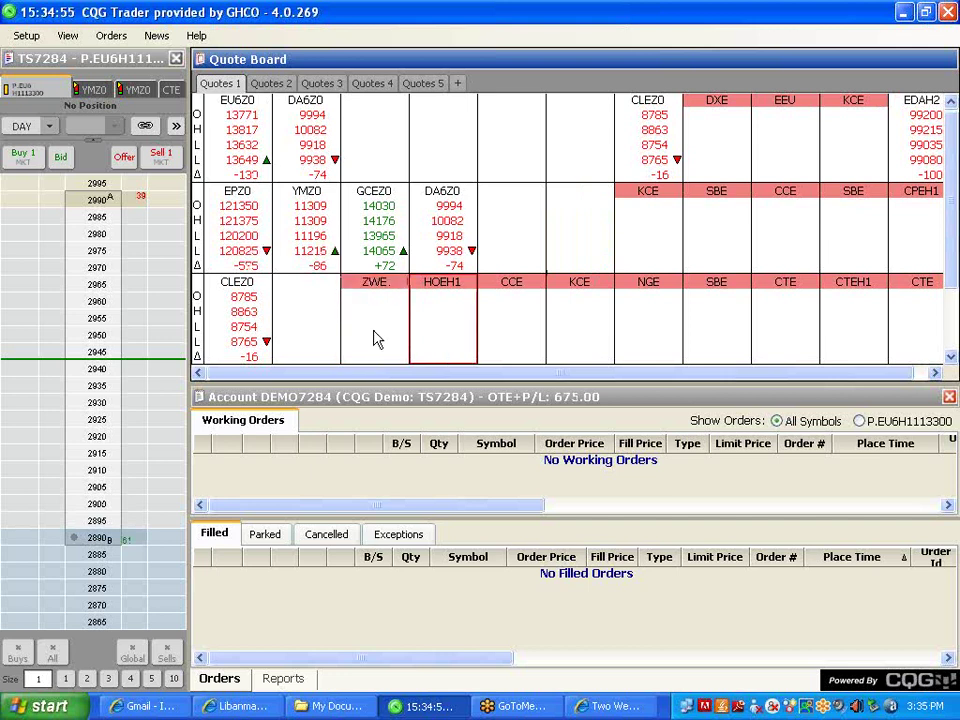
pyautogui.click(382, 316)
pyautogui.press('Delete')
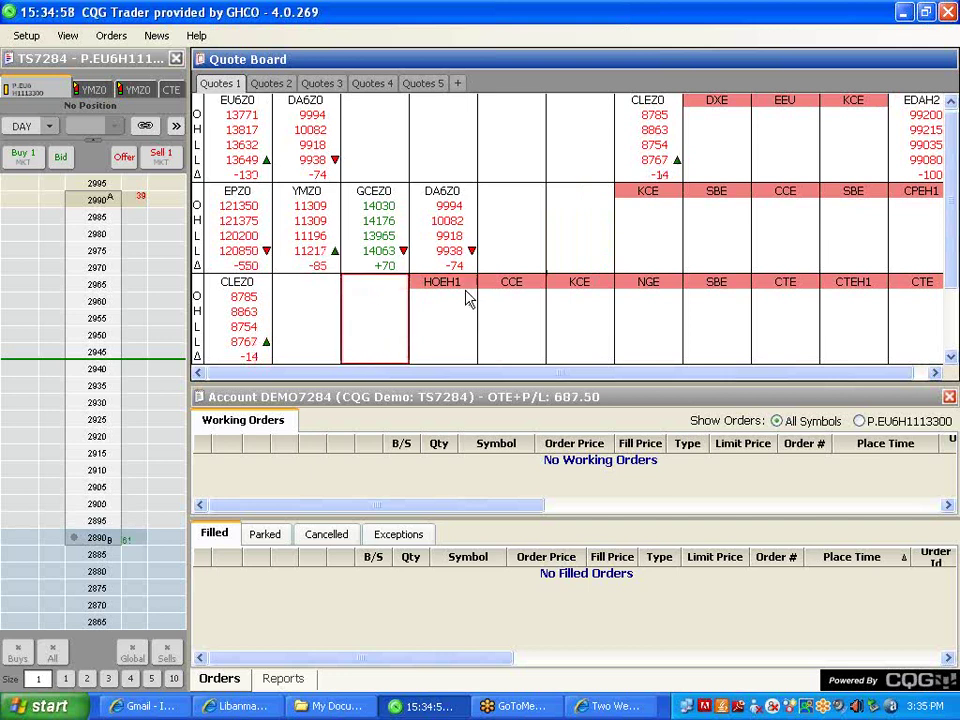
pyautogui.click(457, 316)
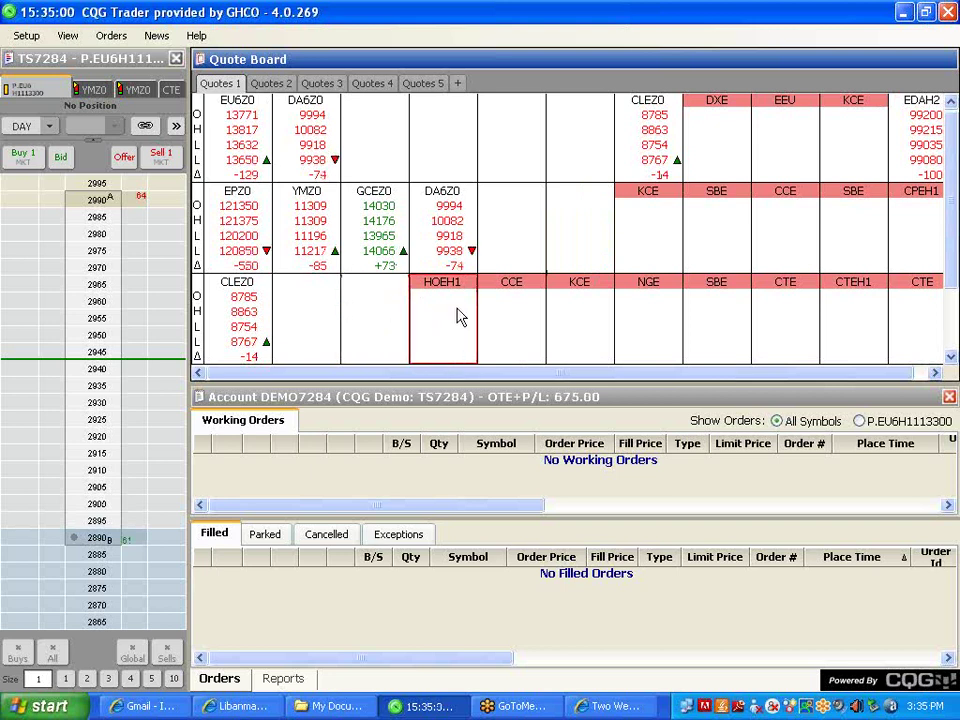
pyautogui.press('Delete')
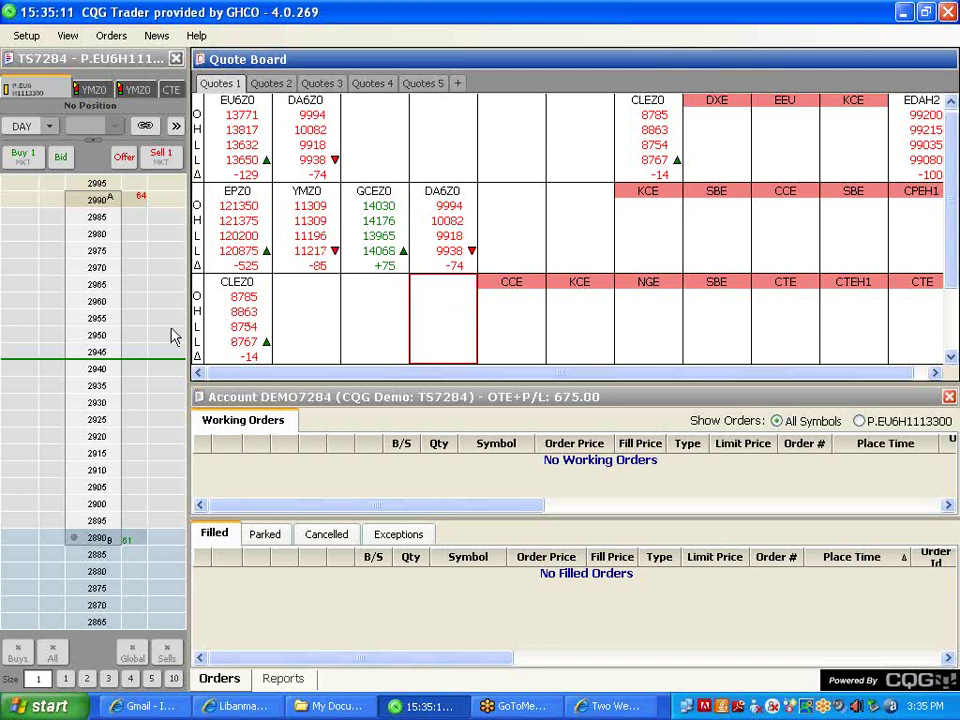
# - Load EU6Z0 and then DA6Z0 from the Quote Board into the price ladder
pyautogui.click(249, 153)
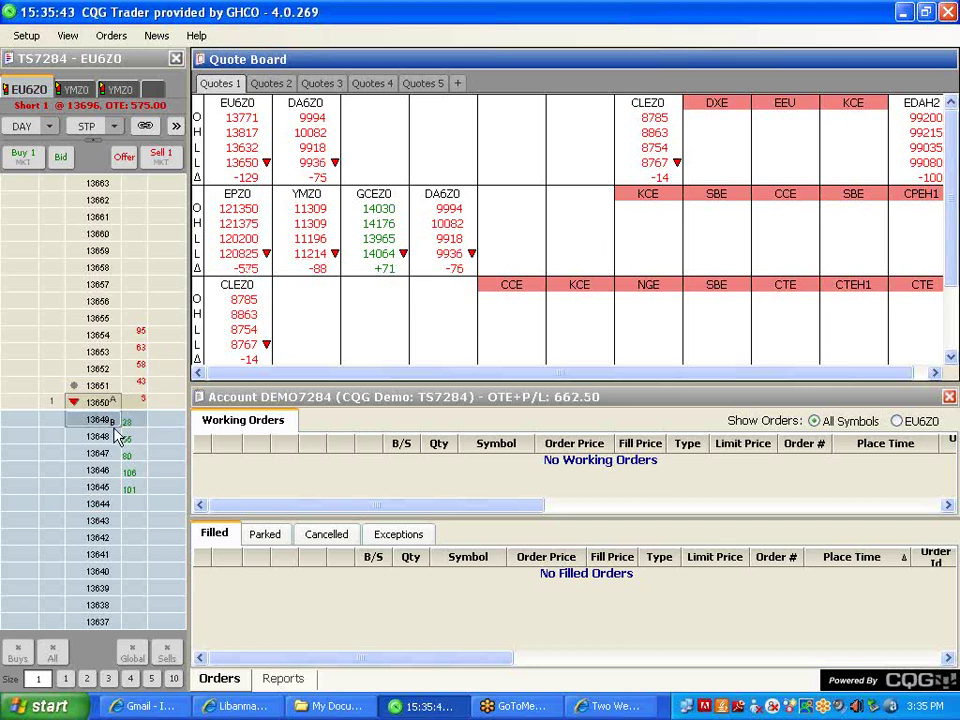
pyautogui.click(310, 148)
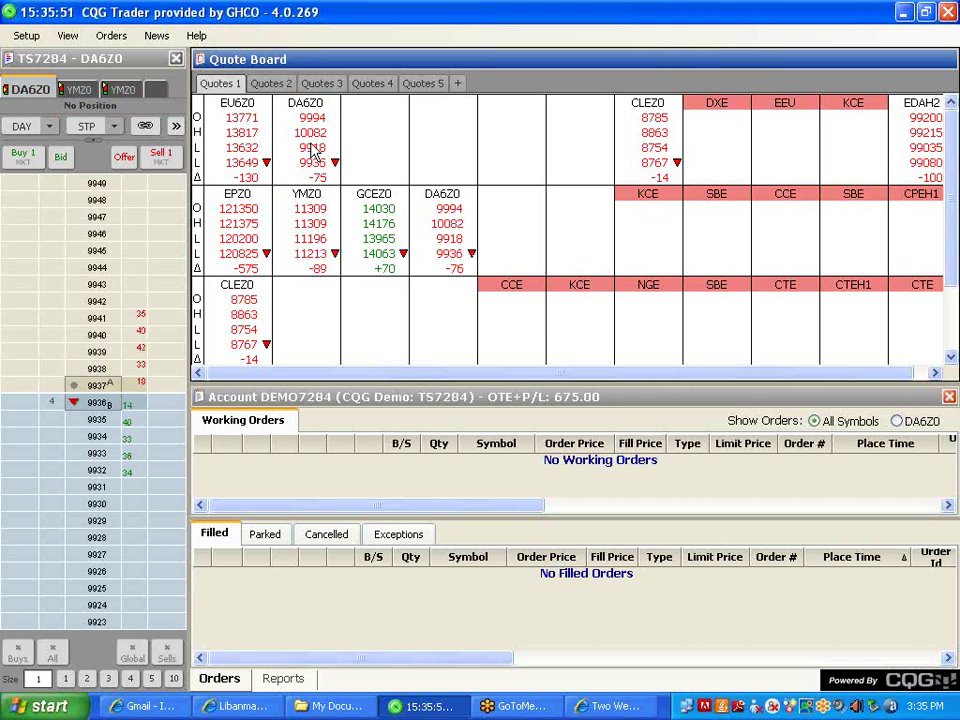
# - Load EPZ0 into the price ladder, showing the long 1 position at 120650
pyautogui.click(312, 148)
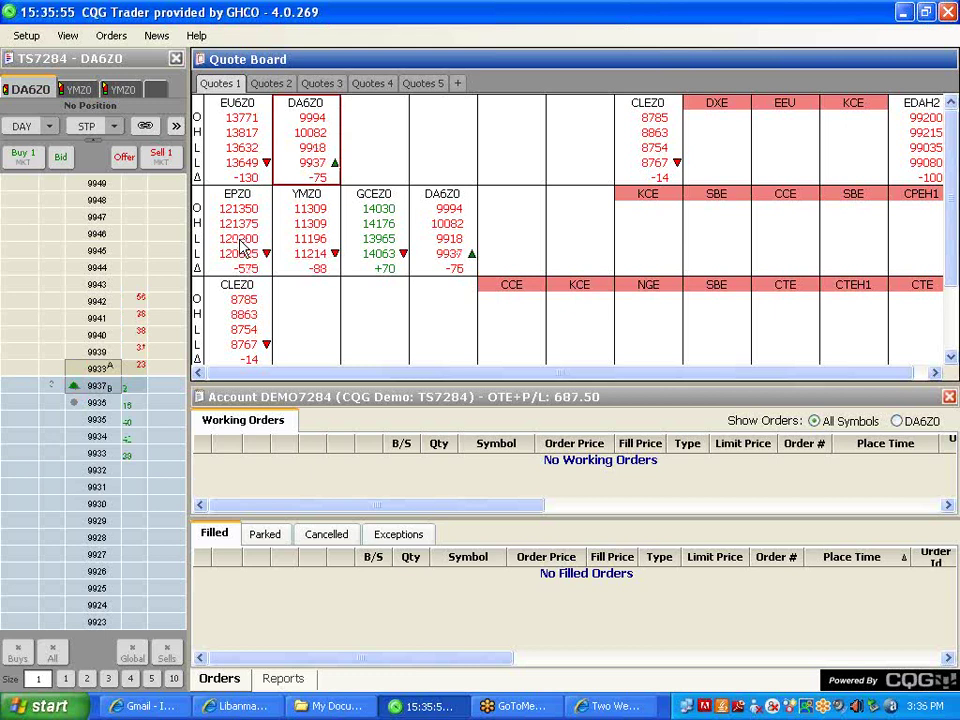
pyautogui.click(245, 240)
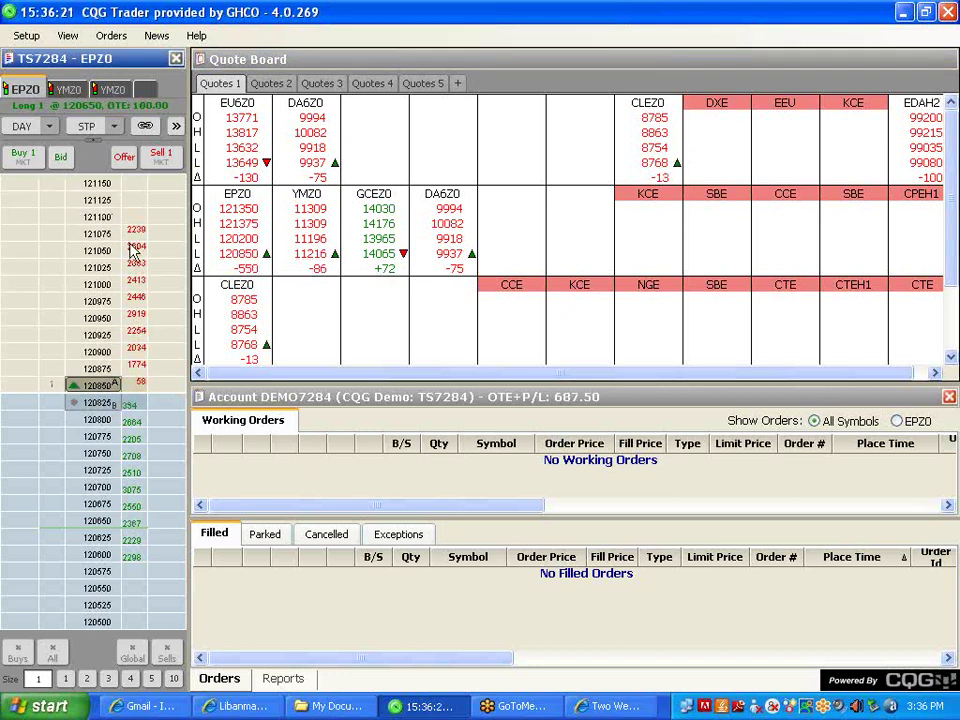
# - Buy 1 EPZ0 at market, filled at 120825, then review and close the Fill Report
pyautogui.click(22, 160)
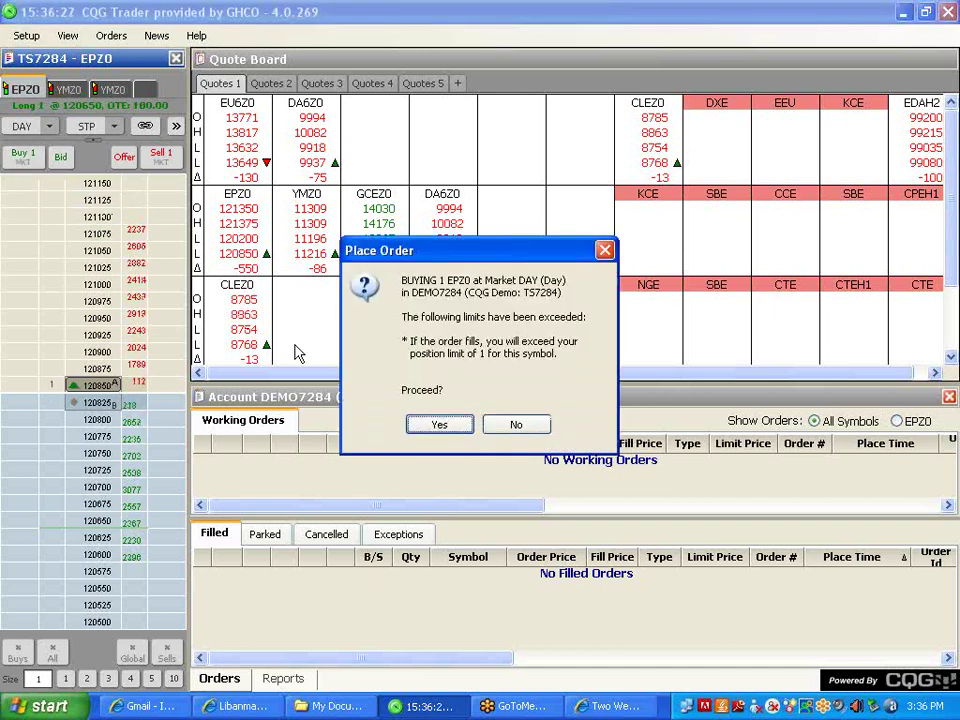
pyautogui.click(433, 425)
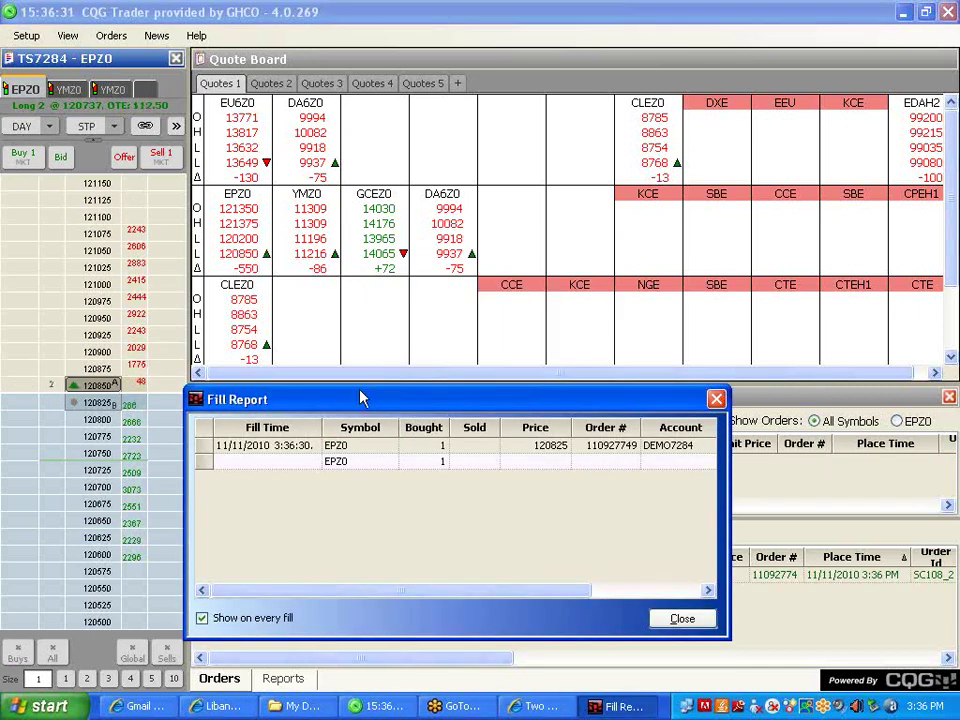
pyautogui.moveTo(364, 399); pyautogui.dragTo(382, 131)
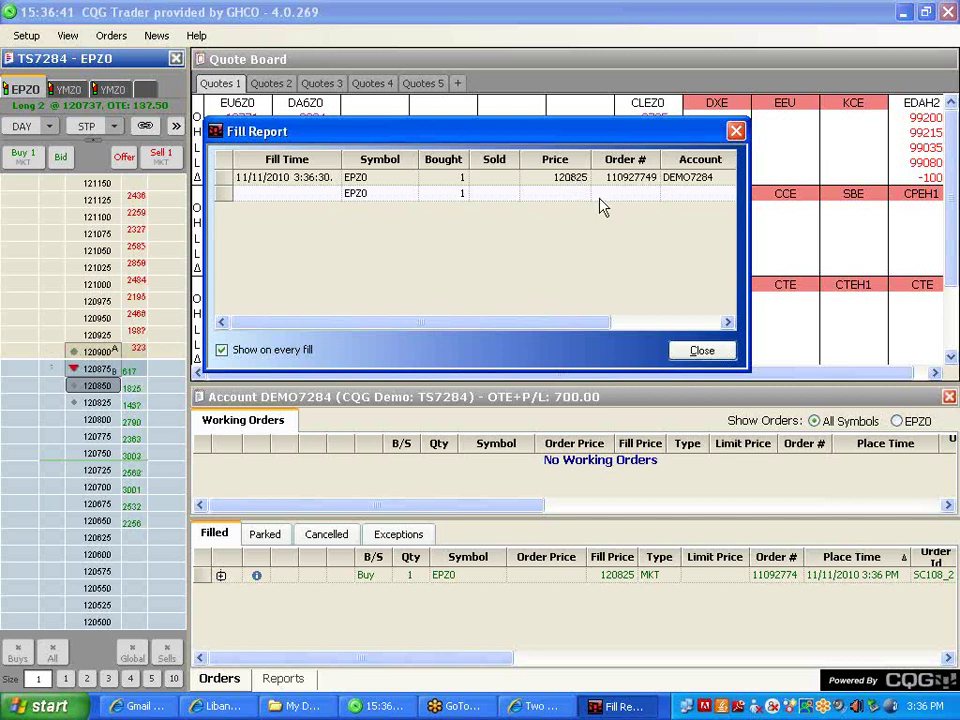
pyautogui.click(614, 330)
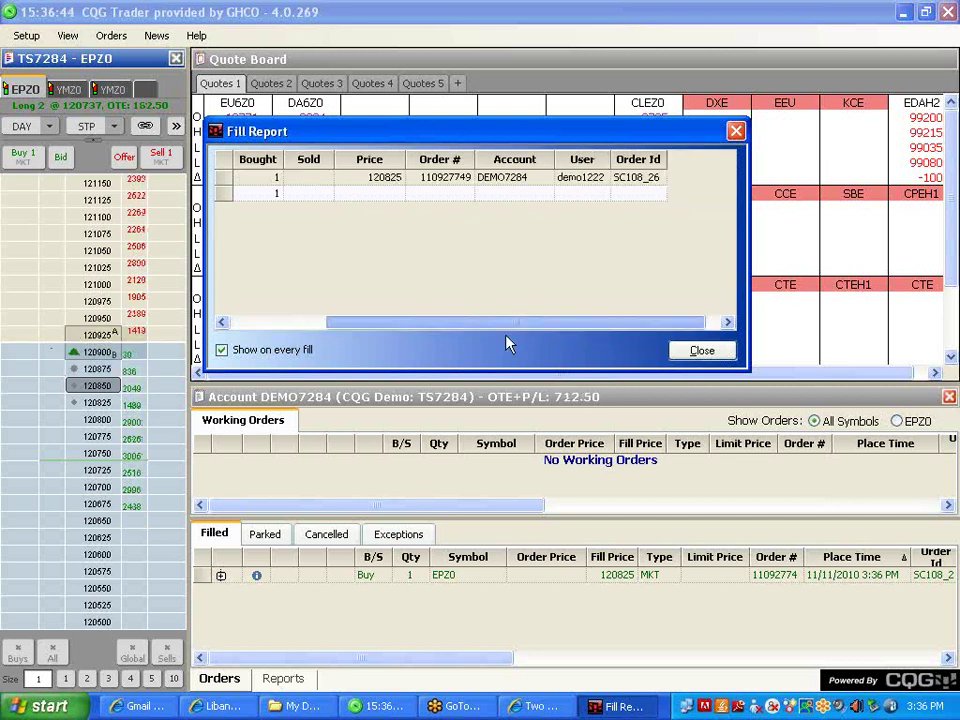
pyautogui.moveTo(508, 343); pyautogui.dragTo(392, 334)
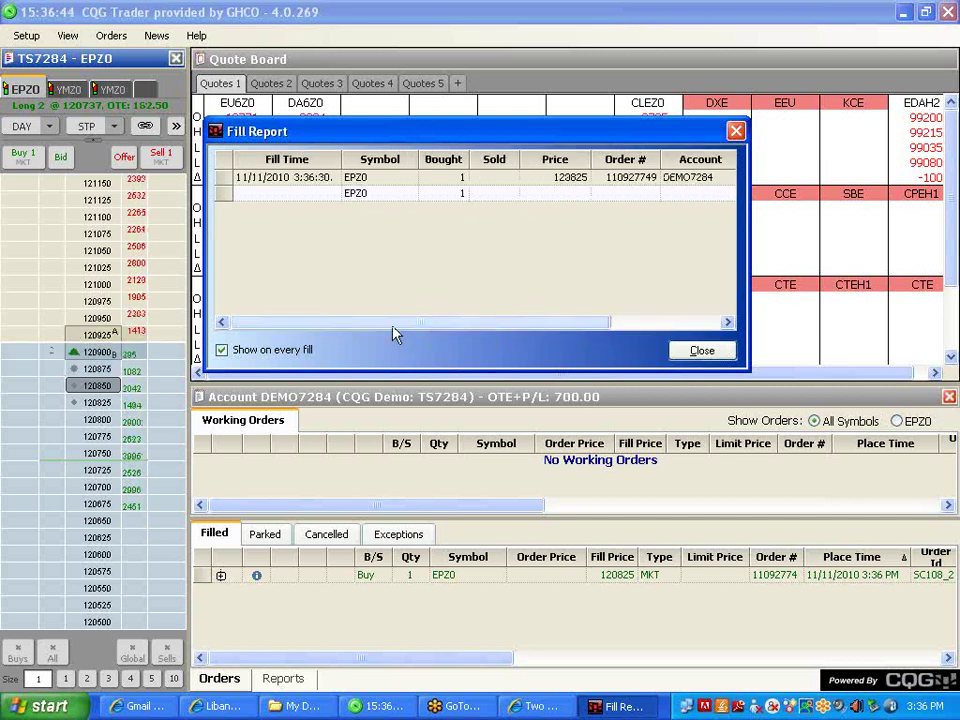
pyautogui.click(736, 131)
pyautogui.moveTo(260, 584)
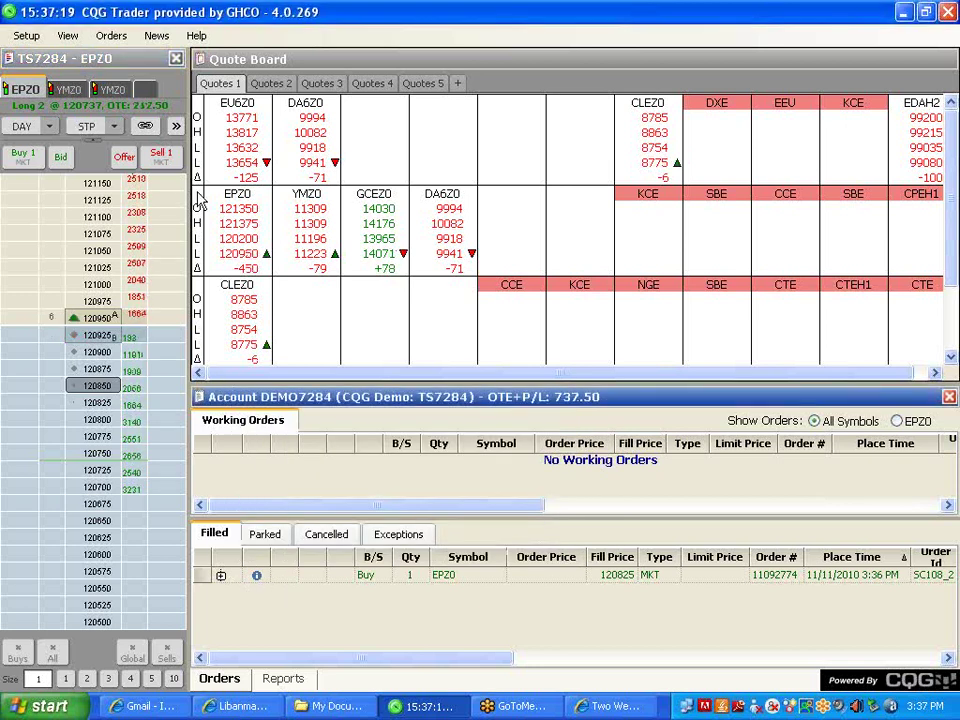
# - Place a sell limit order for 1 EPZ0 at 120950 from the DOM Offer column
pyautogui.click(122, 160)
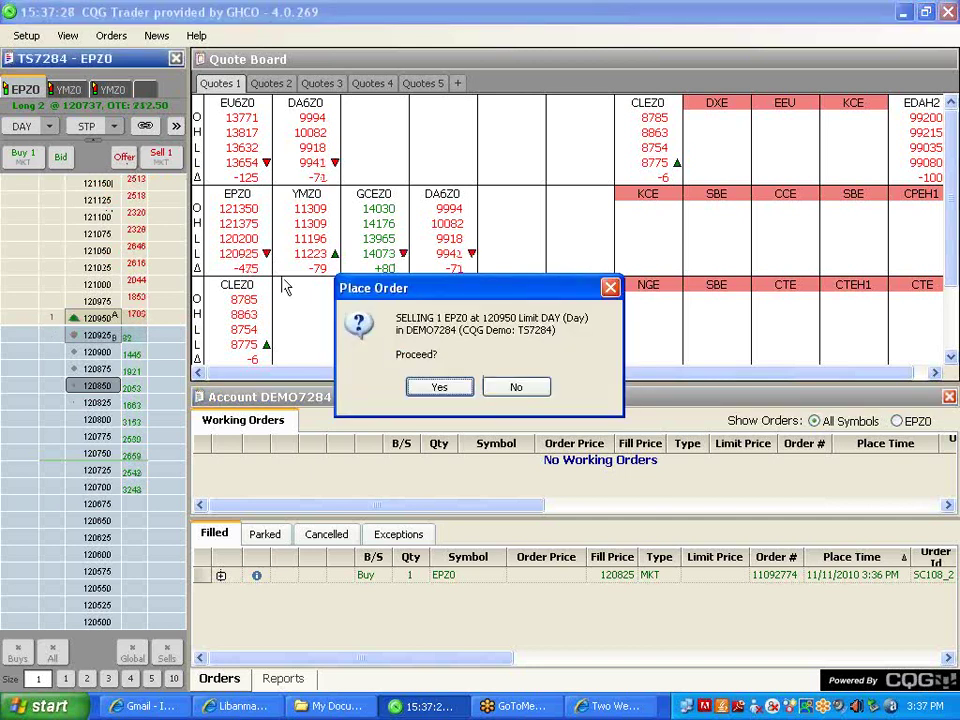
pyautogui.click(440, 388)
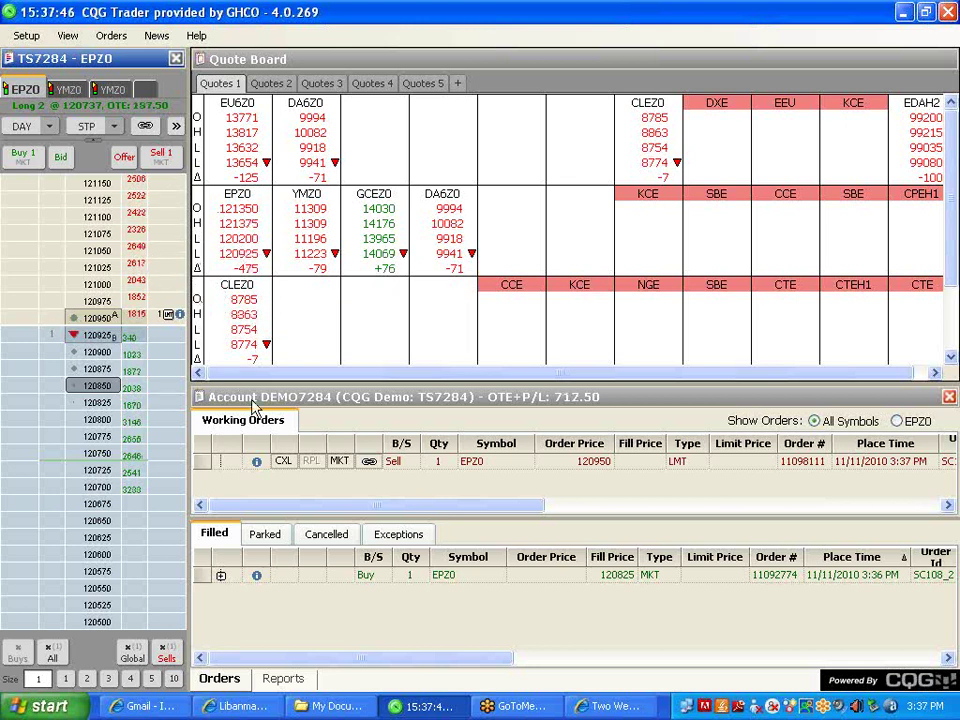
# - Convert the working EPZ0 sell order to market, filling at 120925, and dismiss the Fill Report
pyautogui.click(339, 462)
pyautogui.click(439, 401)
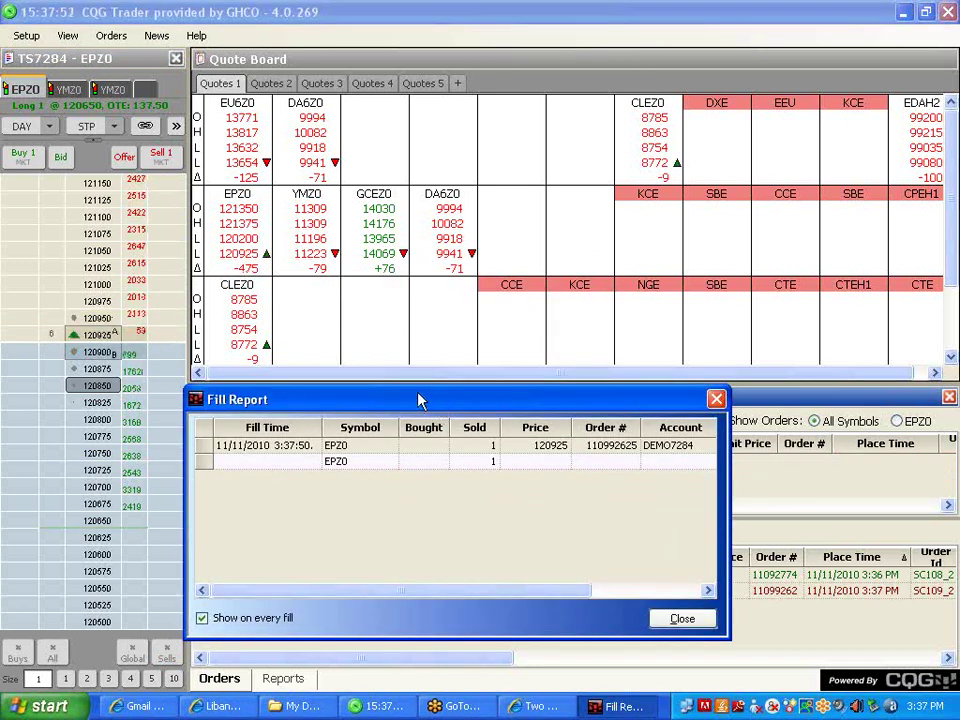
pyautogui.click(682, 618)
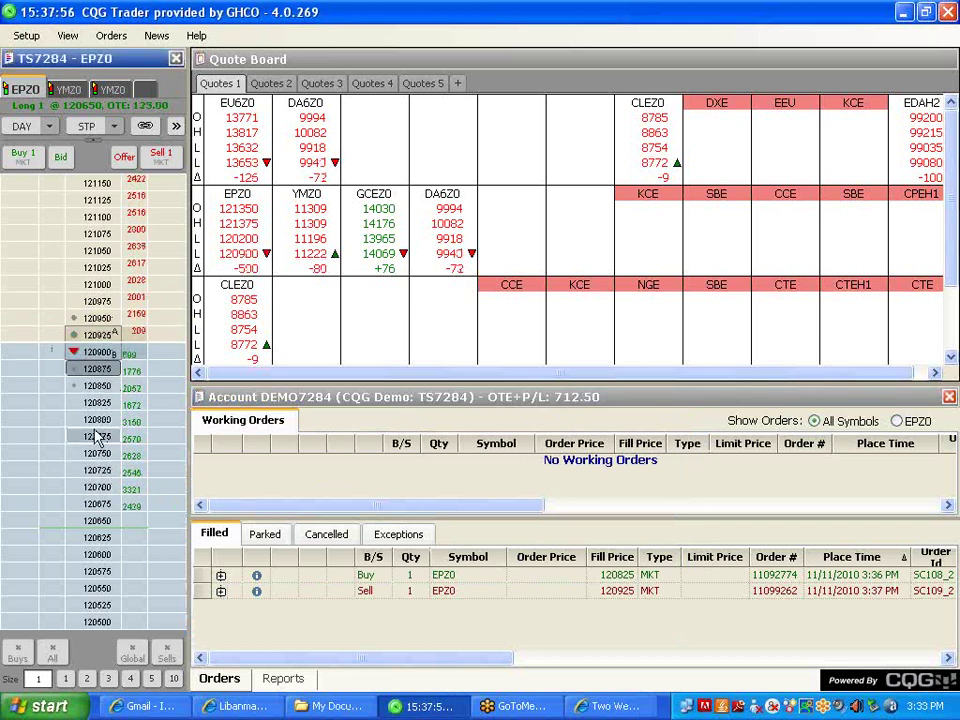
pyautogui.scroll(5, 90, 437)
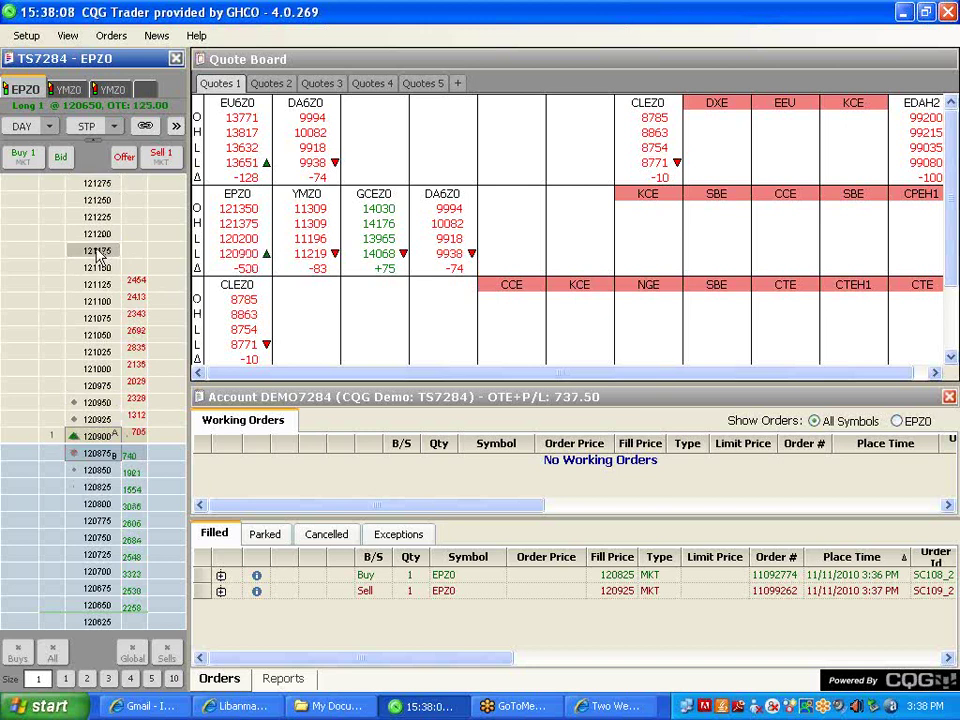
# - Place a sell limit order for 1 EPZ0 at 121175 on the DOM
pyautogui.click(152, 251)
pyautogui.moveTo(152, 256); pyautogui.dragTo(178, 245)
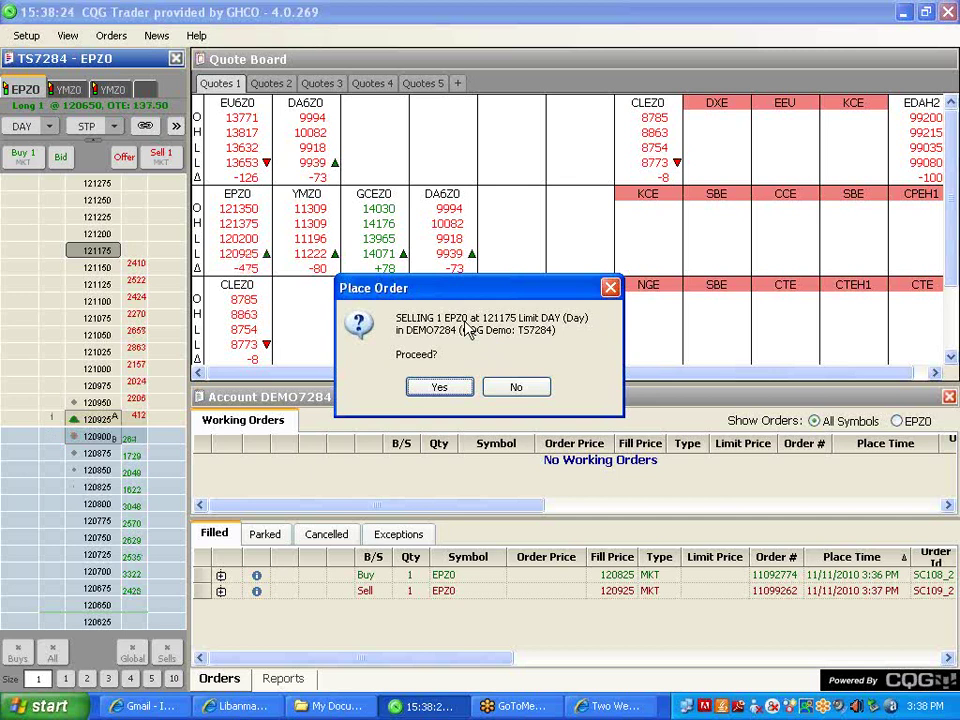
pyautogui.click(436, 387)
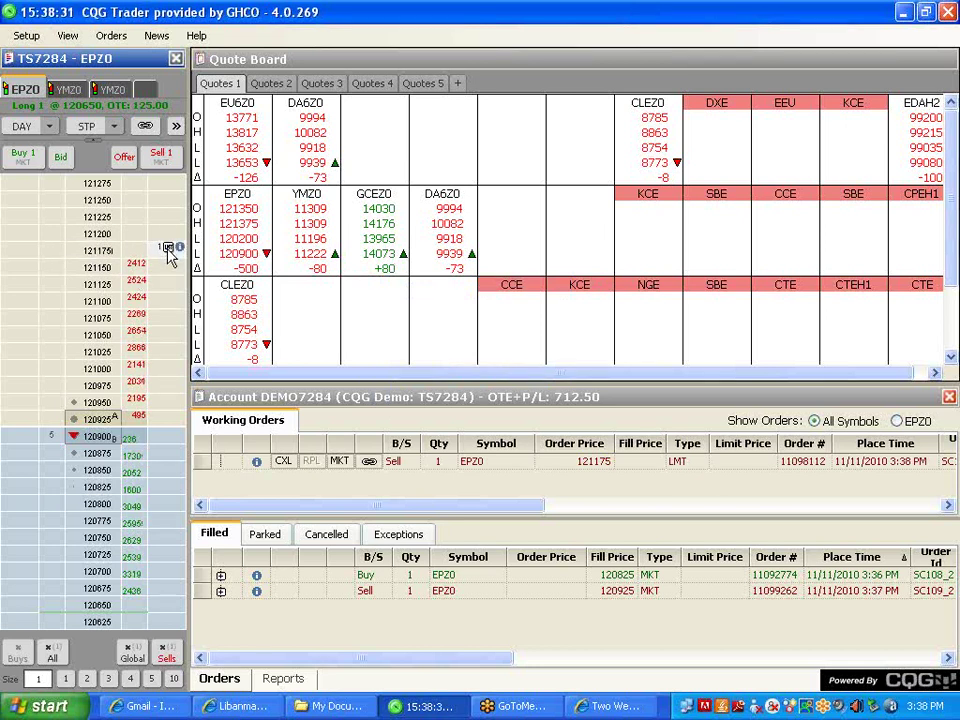
# - Drag the working sell order down to 121100, then up to 121375, confirming each modification
pyautogui.moveTo(168, 248); pyautogui.dragTo(168, 300)
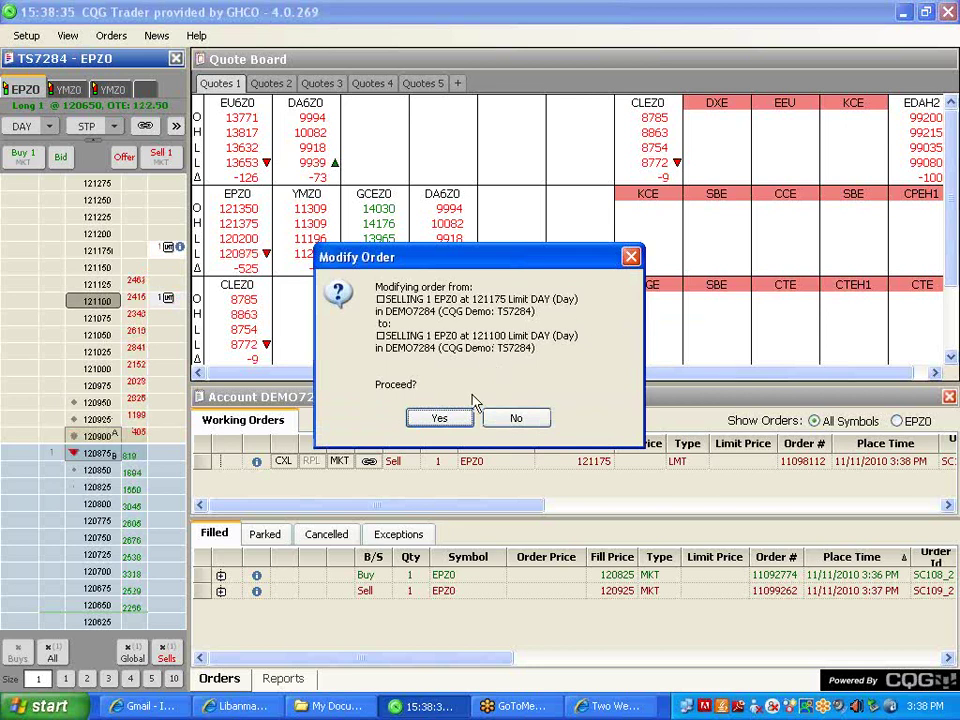
pyautogui.click(445, 420)
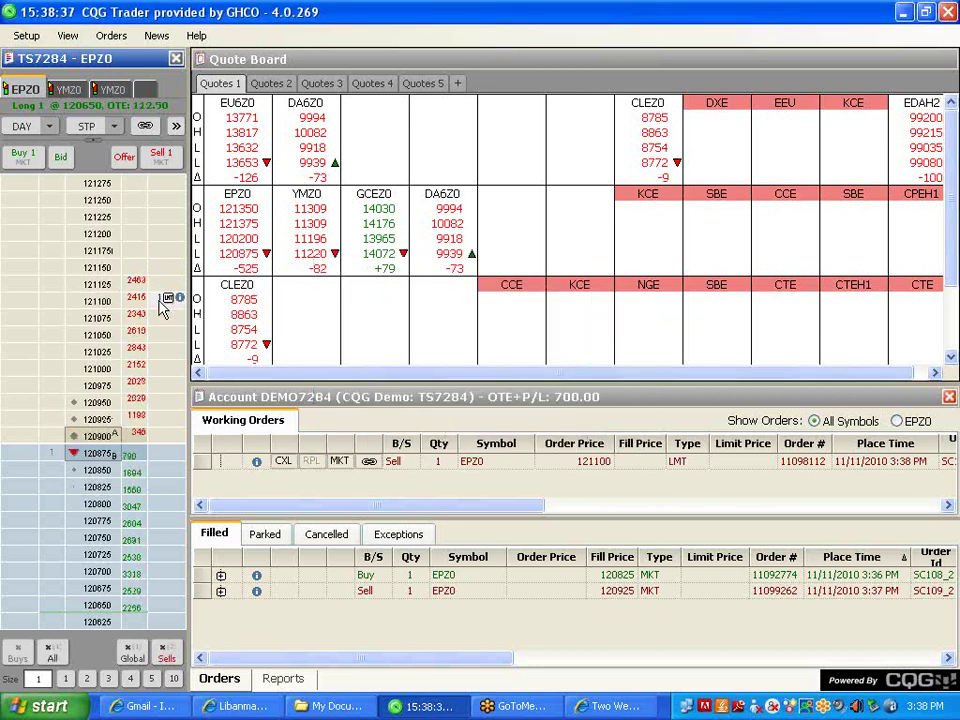
pyautogui.moveTo(168, 300); pyautogui.dragTo(163, 172)
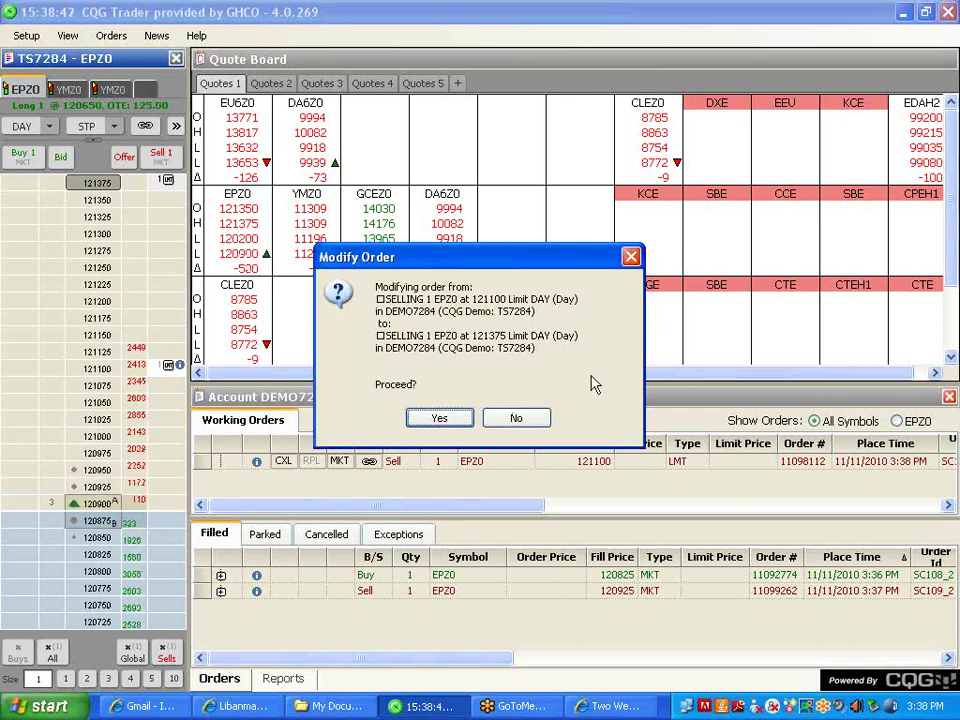
pyautogui.click(436, 418)
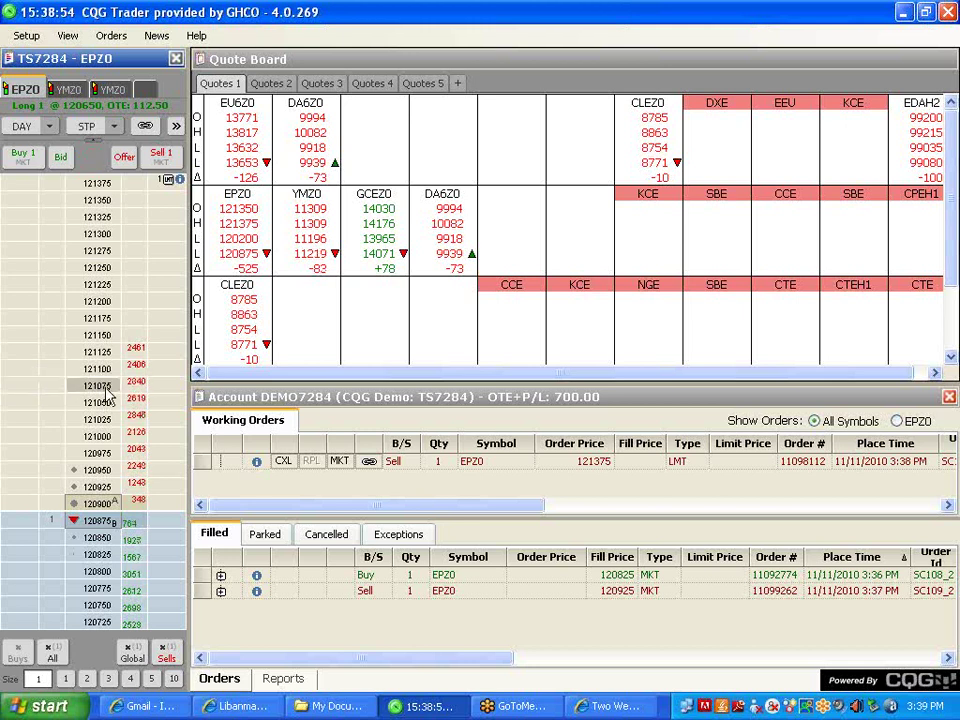
# - Place a buy stop order for EPZ0 at 121075, then cancel it
pyautogui.click(41, 392)
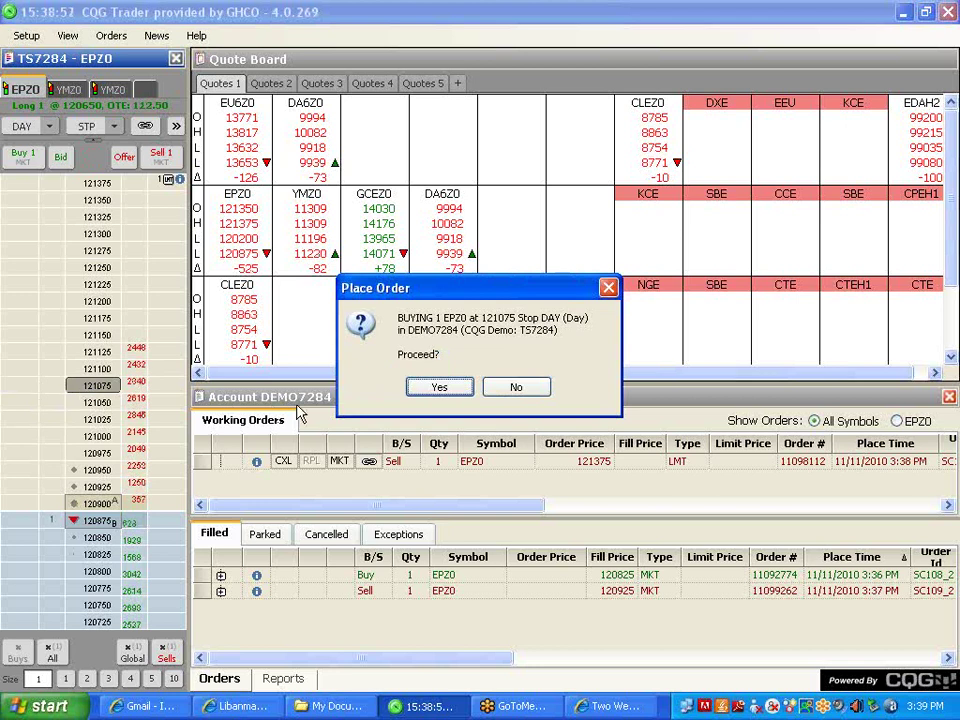
pyautogui.click(445, 389)
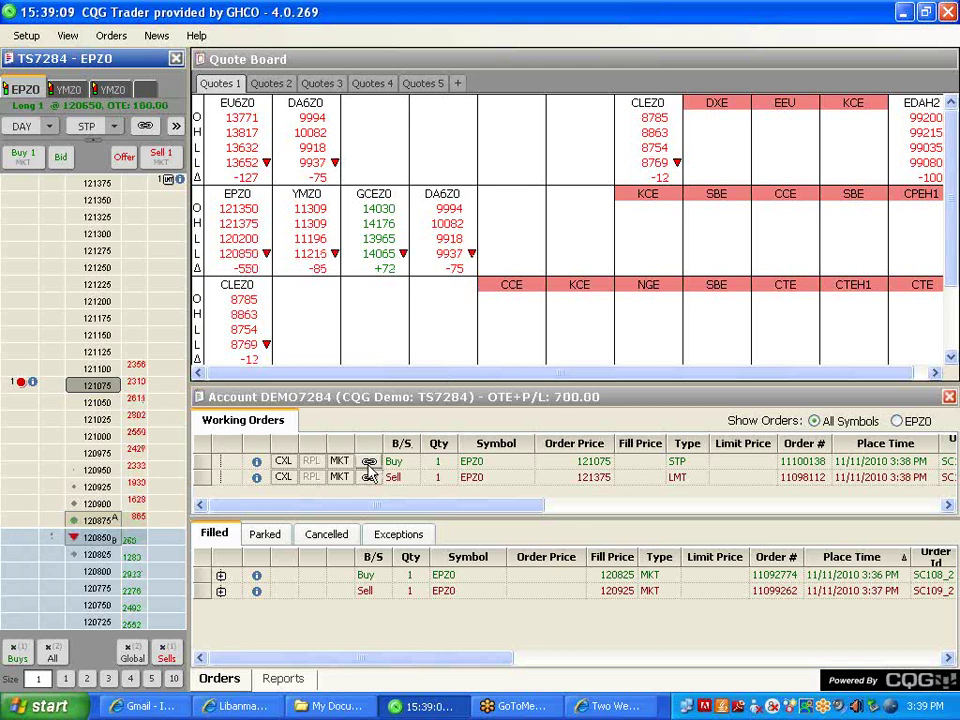
pyautogui.click(284, 461)
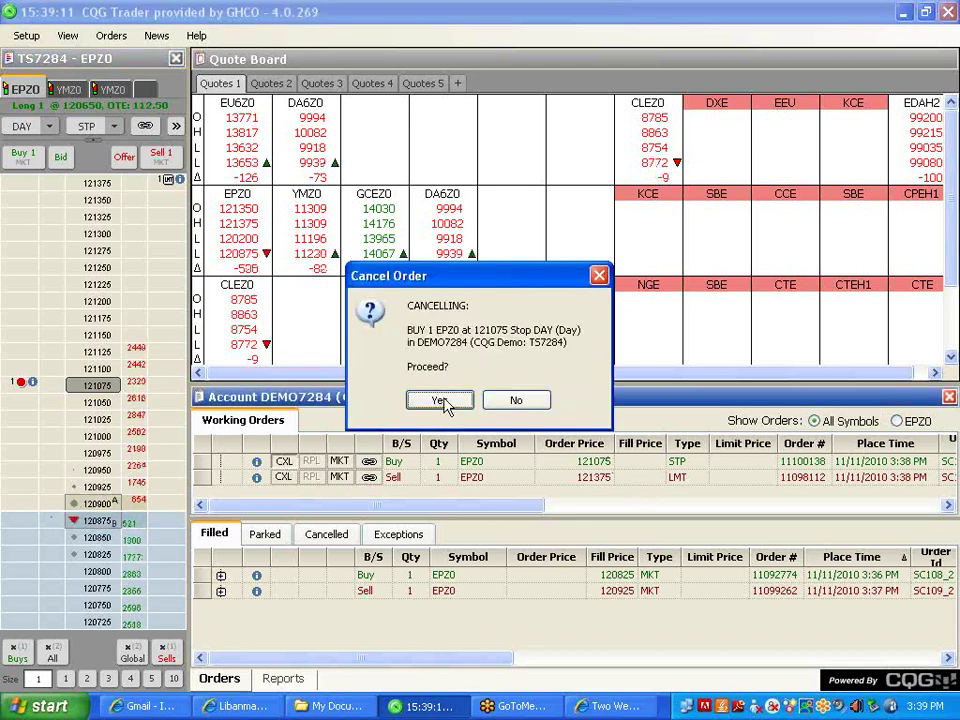
pyautogui.click(439, 400)
# - Cancel the 121375 sell limit order and turn on symbol linking for the EPZ0 ladder
pyautogui.click(292, 464)
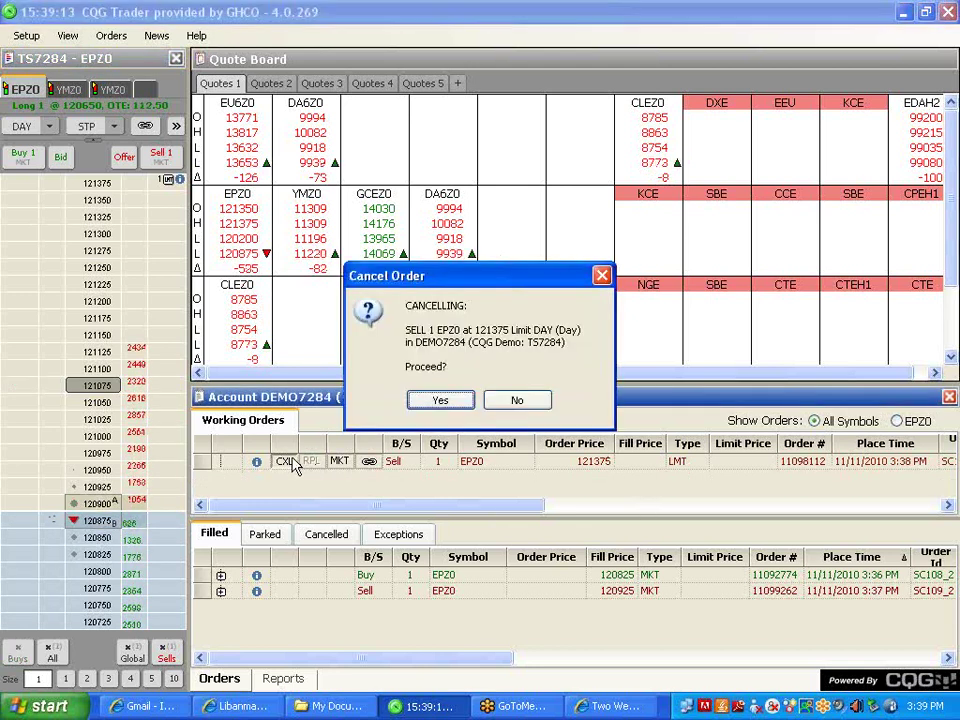
pyautogui.click(437, 402)
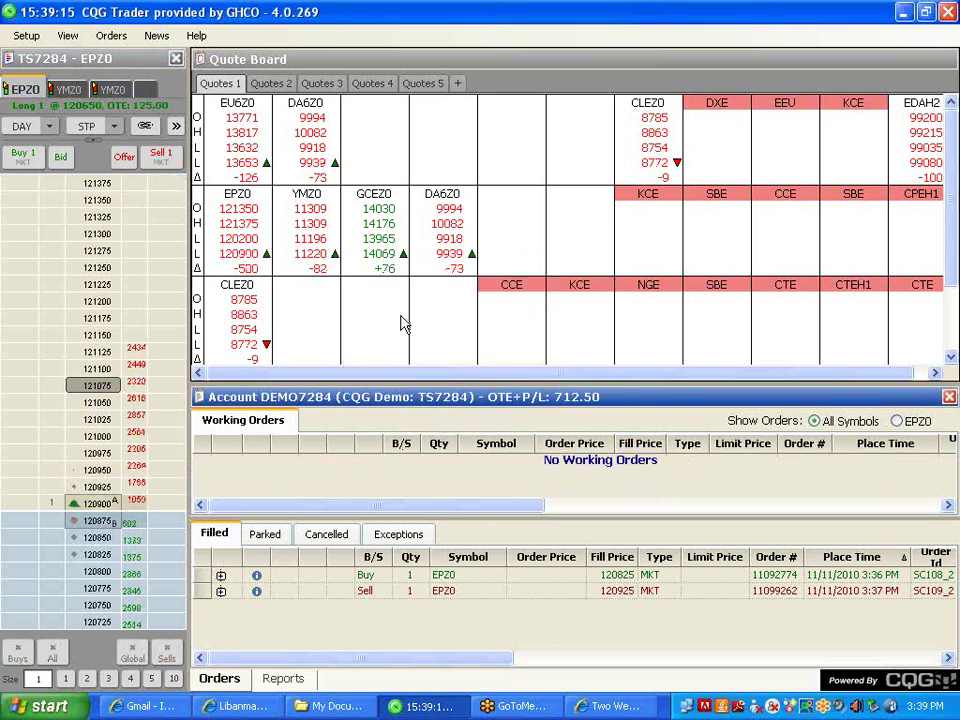
pyautogui.click(145, 129)
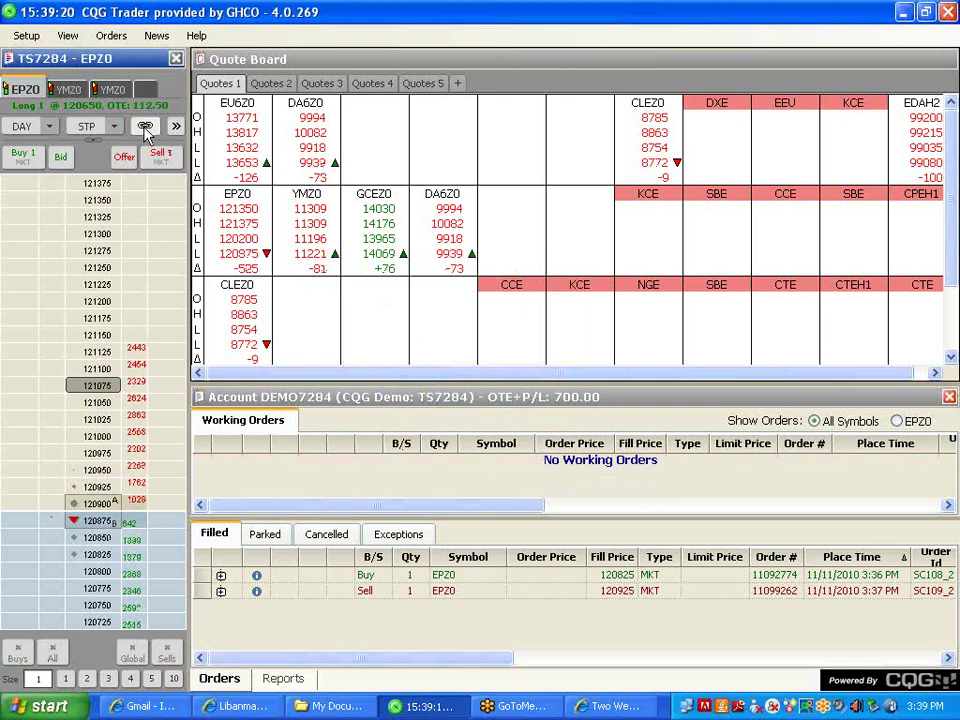
pyautogui.click(285, 679)
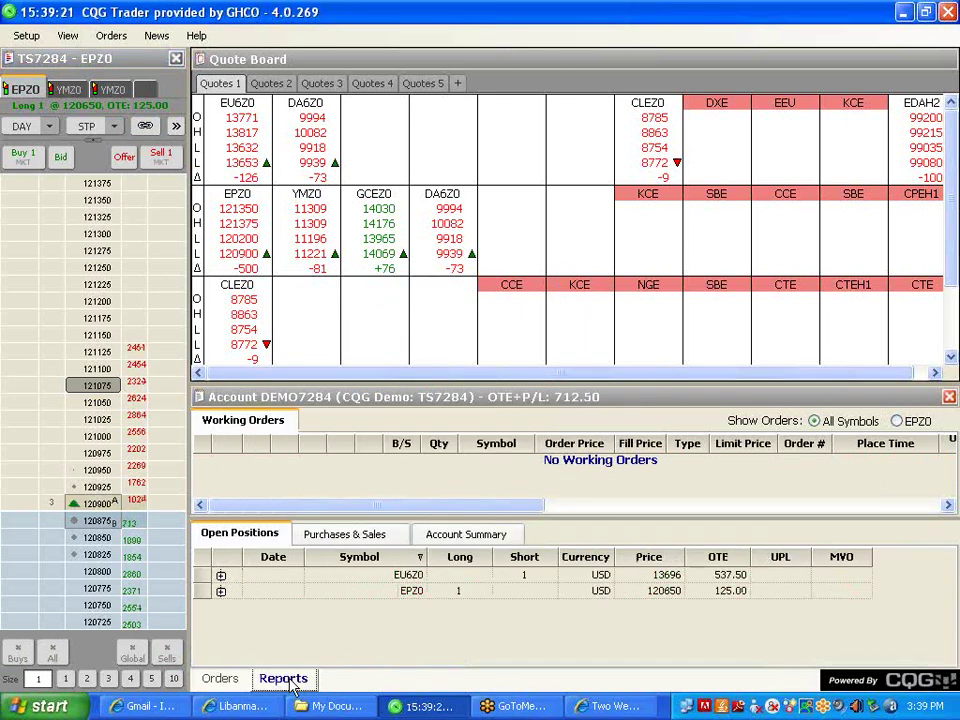
pyautogui.click(468, 535)
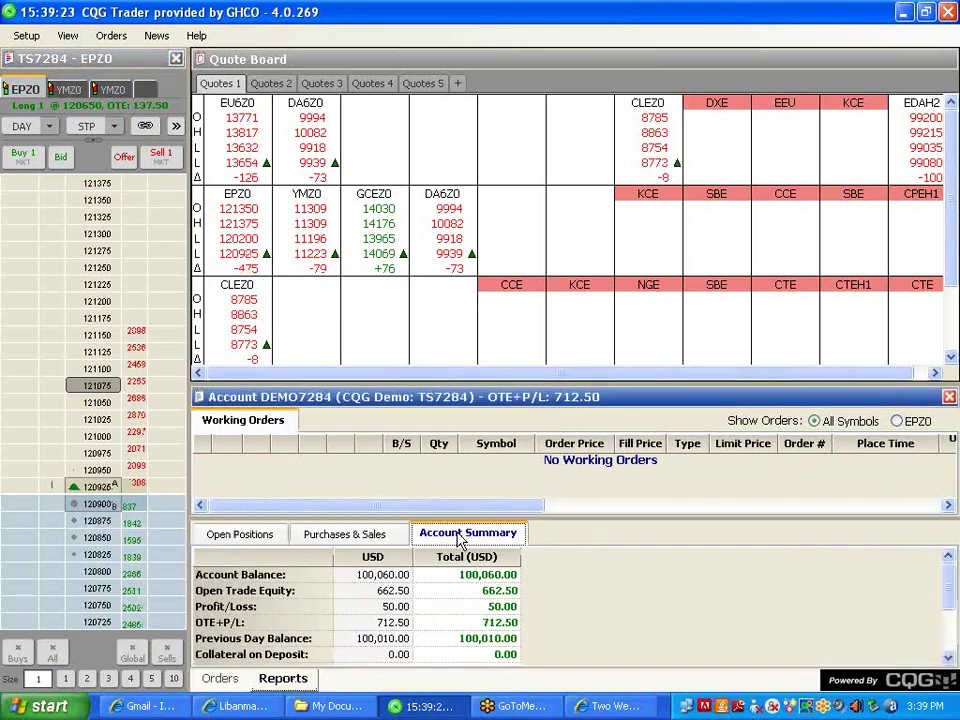
pyautogui.click(344, 534)
pyautogui.click(262, 535)
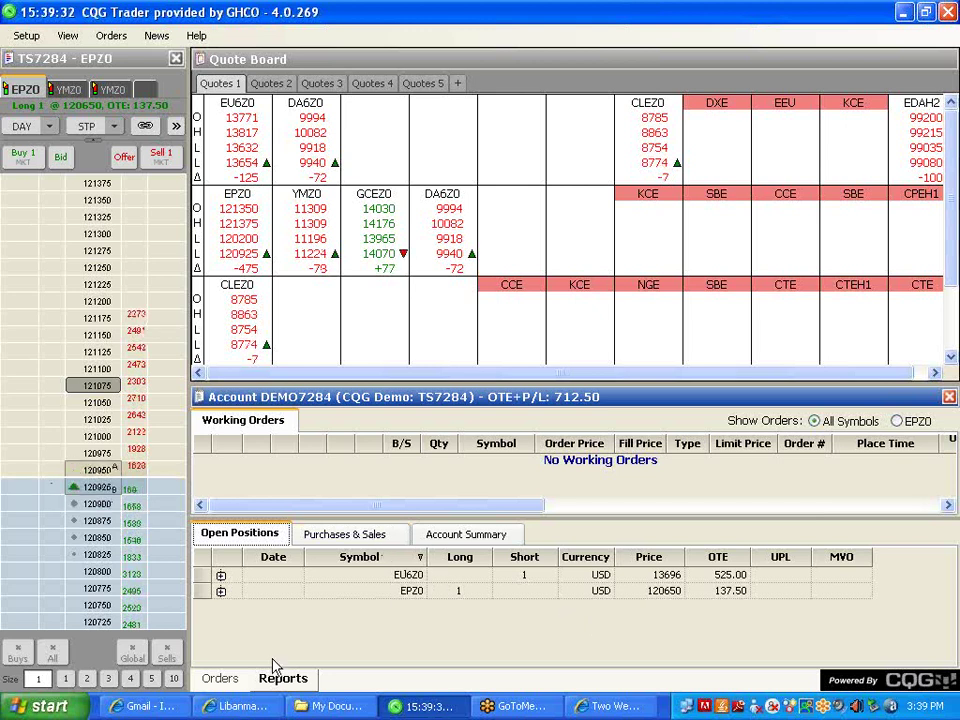
pyautogui.click(221, 679)
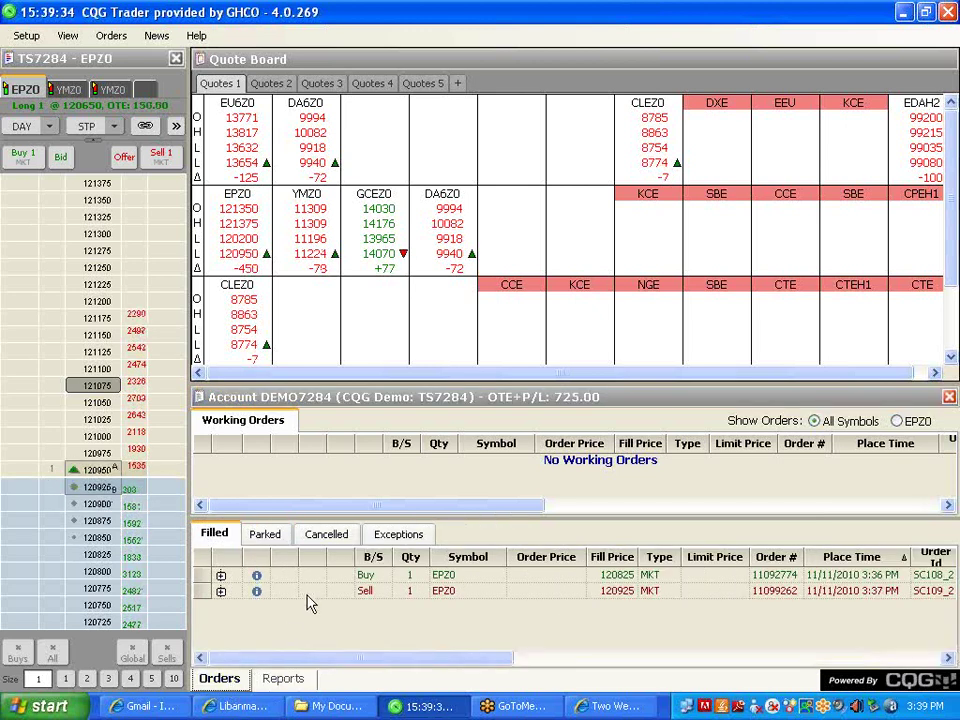
pyautogui.click(266, 535)
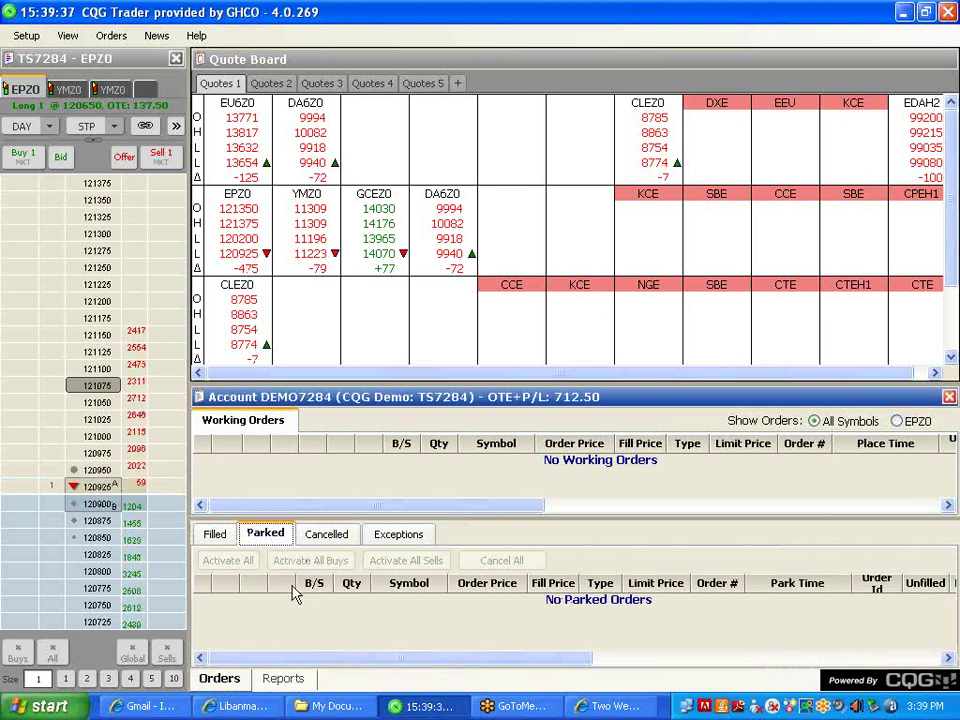
pyautogui.click(326, 535)
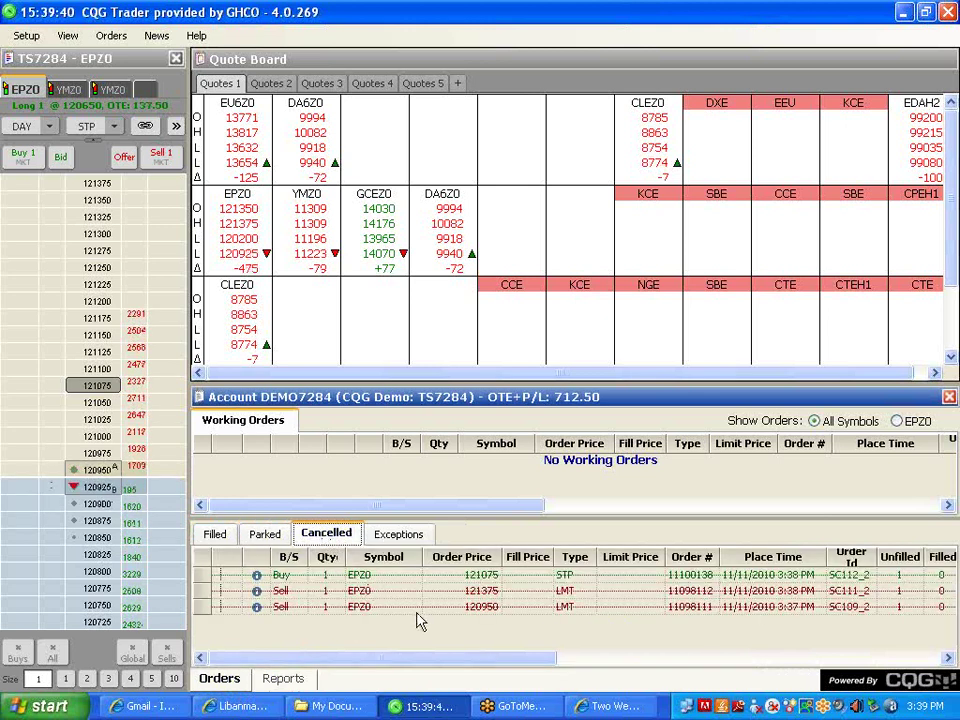
pyautogui.click(400, 537)
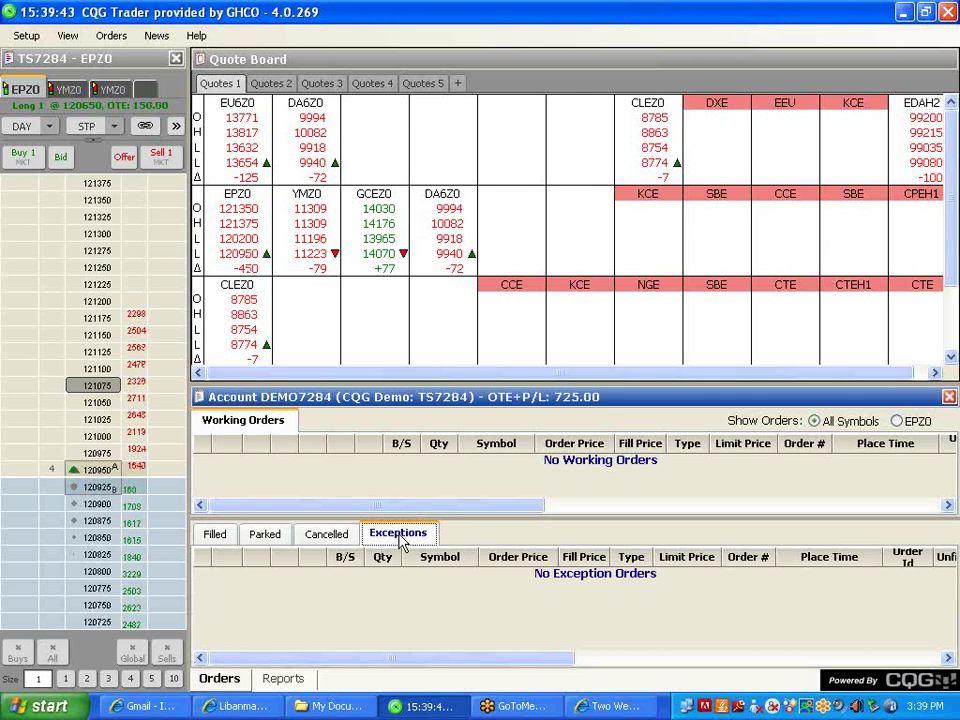
pyautogui.click(212, 533)
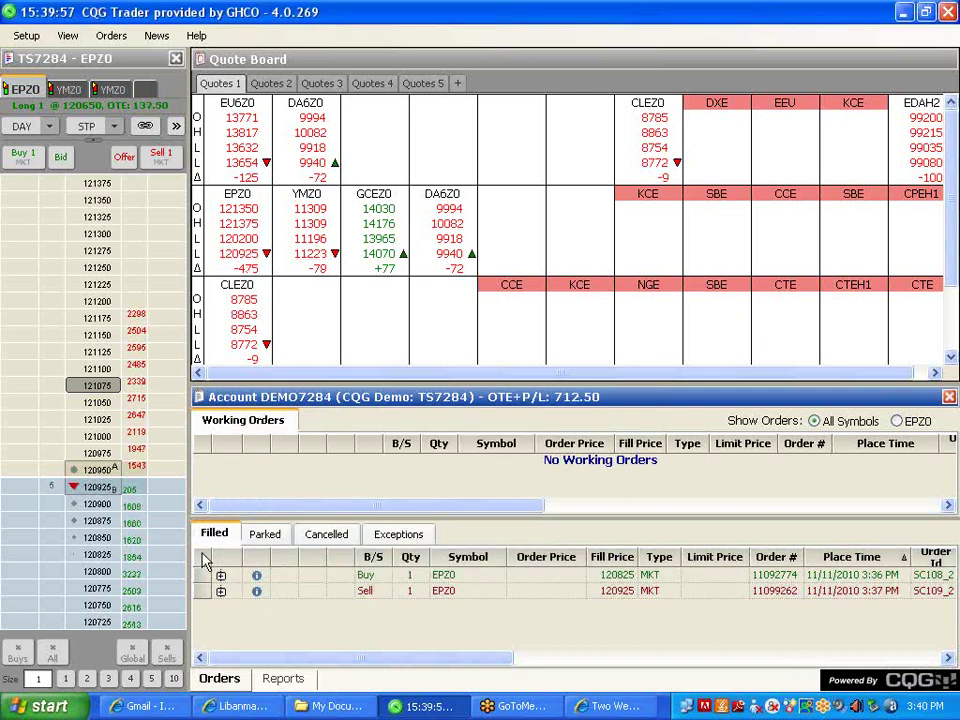
pyautogui.rightClick(295, 591)
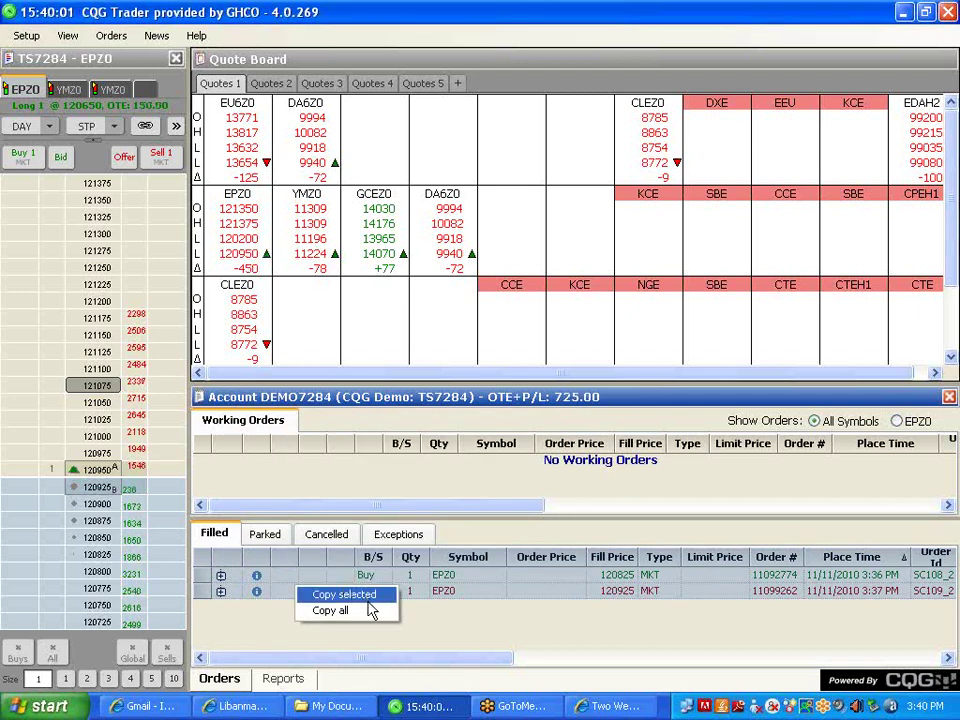
pyautogui.click(340, 611)
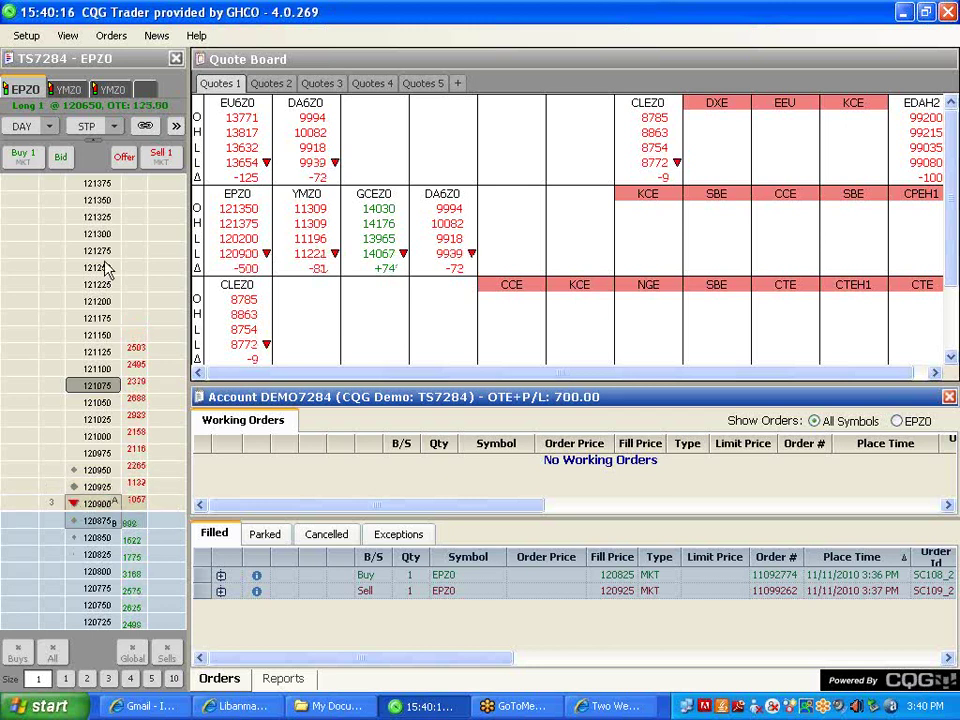
# - Open Setup > Preferences at Order & Position Settings, showing maximum order and position sizes of 1
pyautogui.click(28, 37)
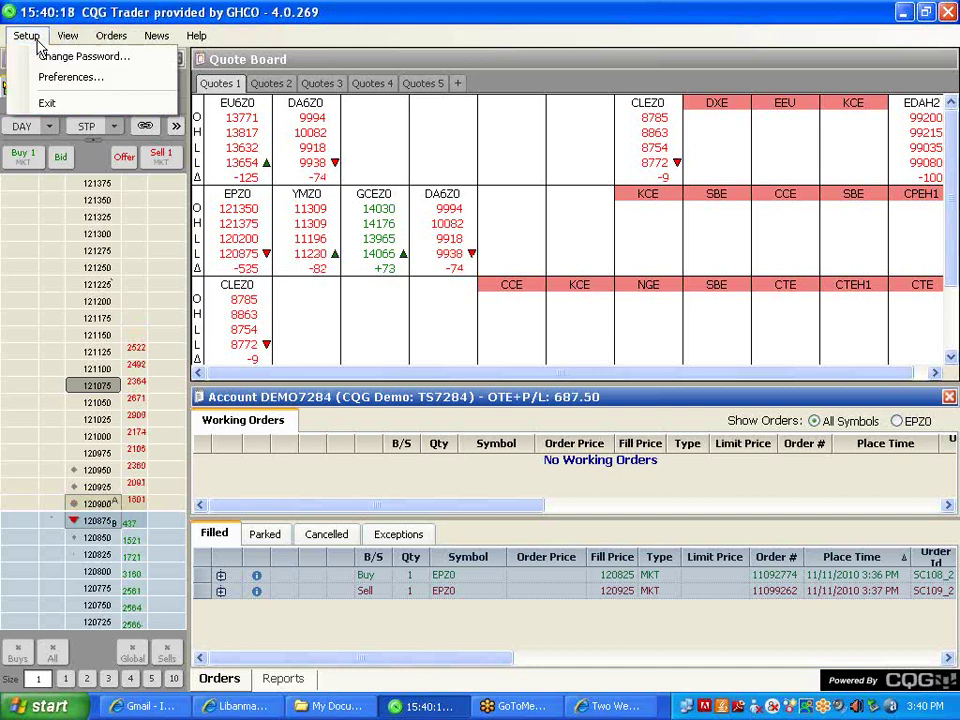
pyautogui.click(97, 80)
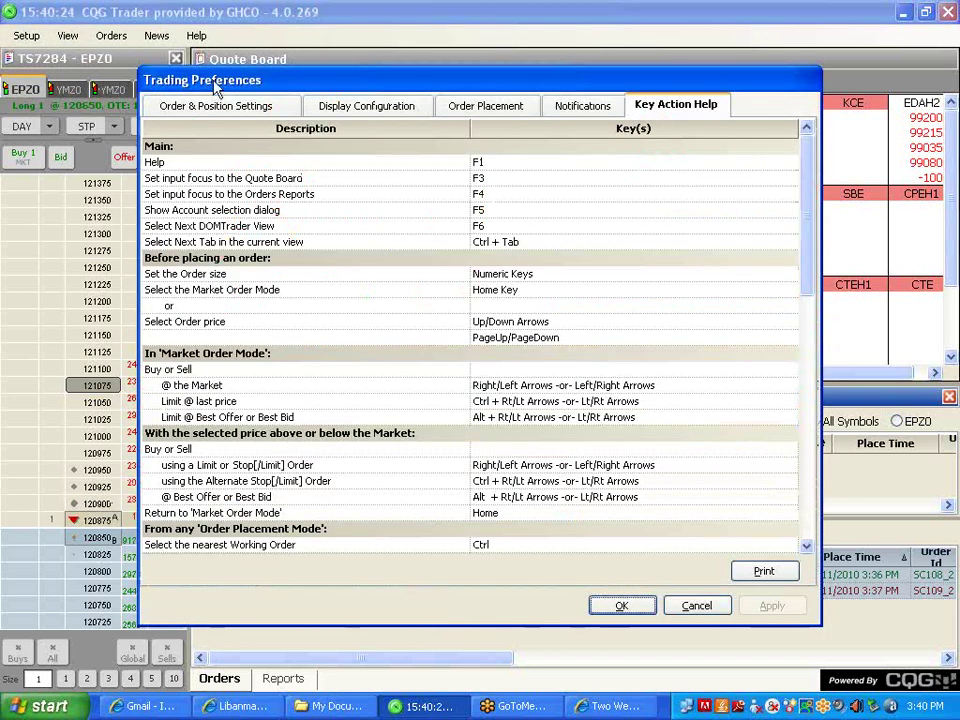
pyautogui.click(264, 112)
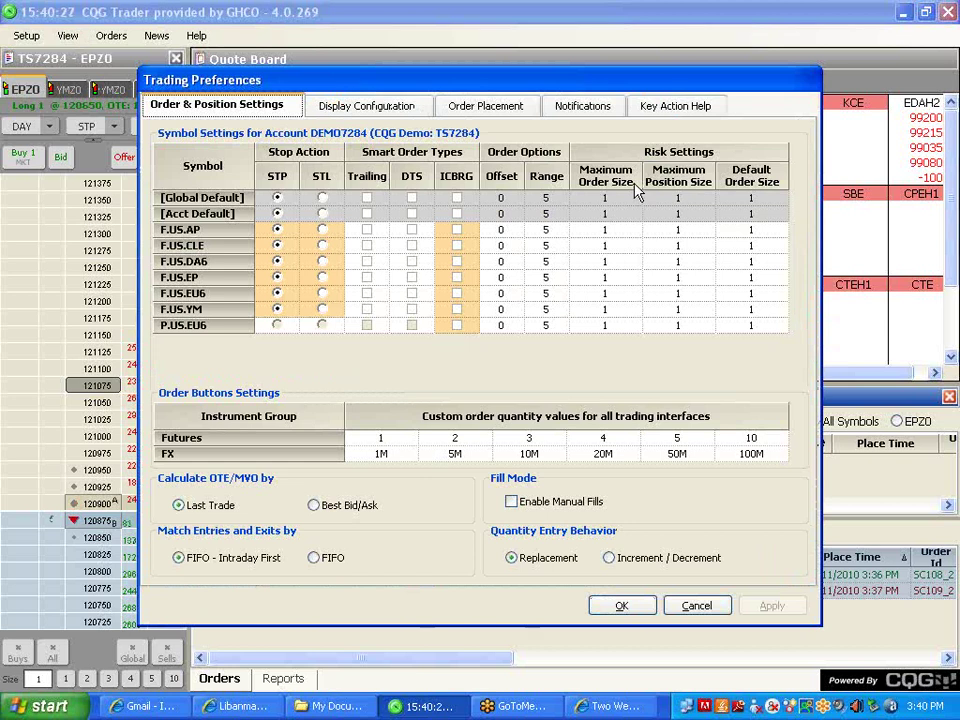
pyautogui.moveTo(634, 192)
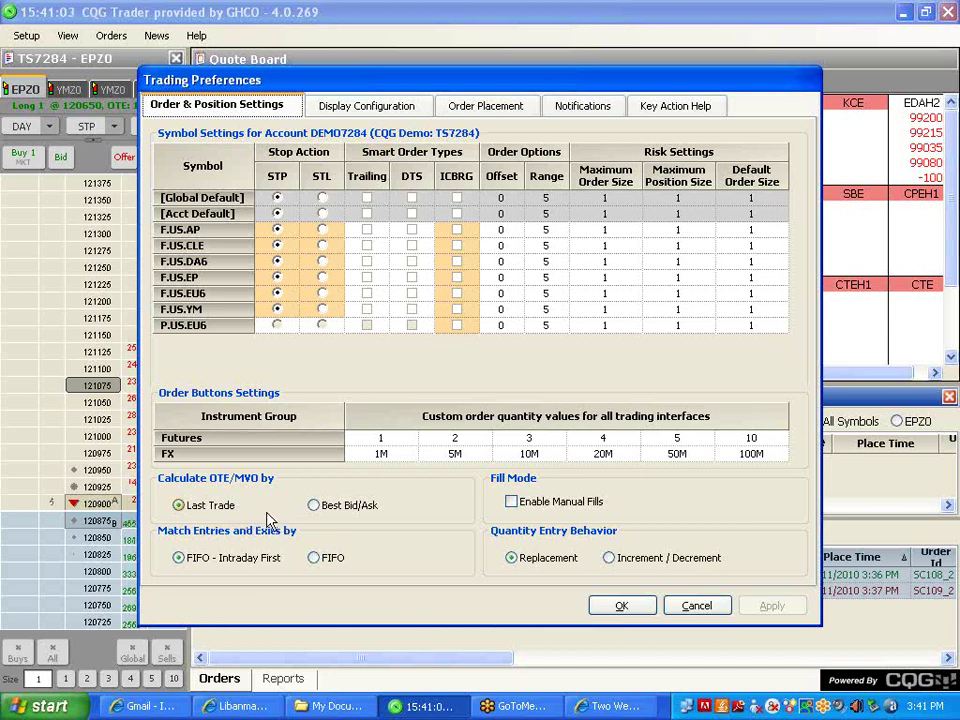
# - Calculate OTE/MVO from Best Bid/Ask and match entries and exits by plain FIFO
pyautogui.click(313, 506)
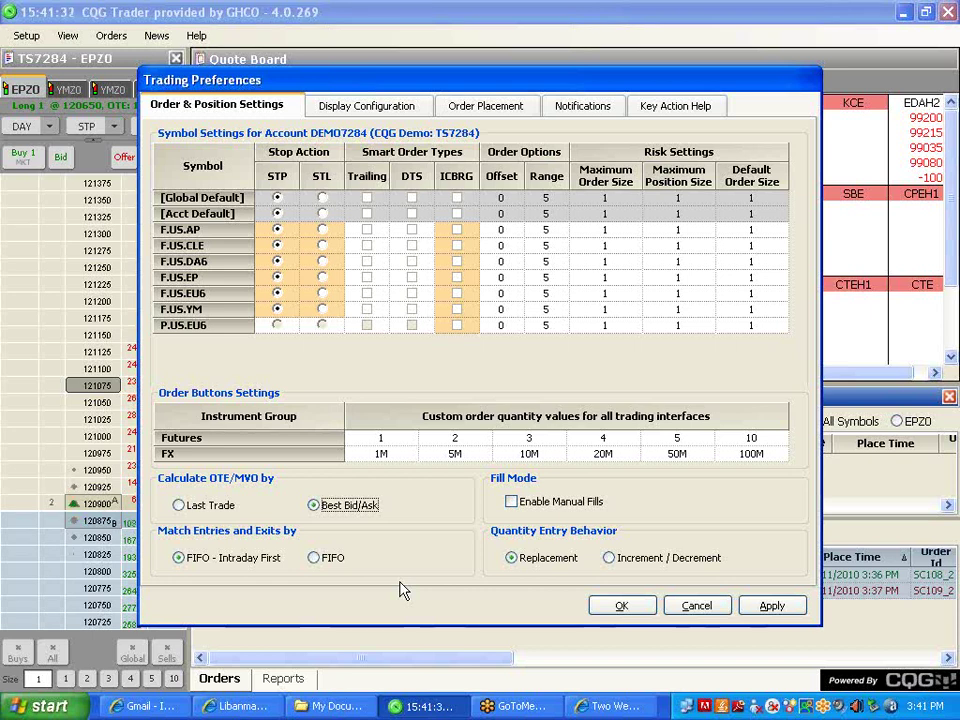
pyautogui.click(315, 558)
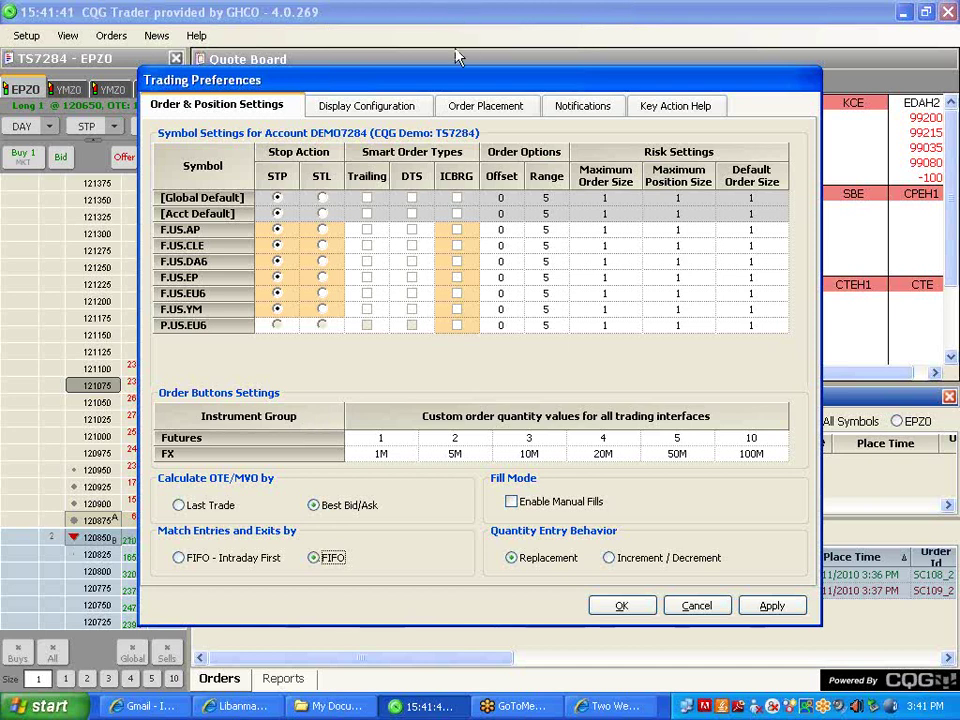
pyautogui.click(385, 110)
pyautogui.click(523, 110)
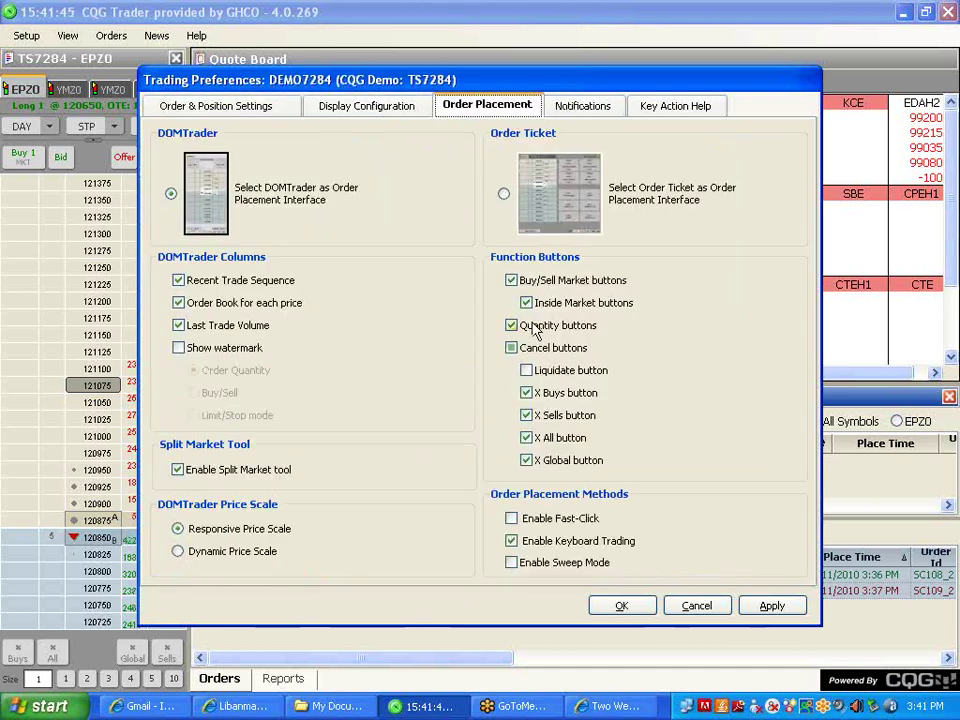
# - Review the Key Action Help keyboard list, then close Trading Preferences, keeping changes with Apply and OK
pyautogui.click(673, 110)
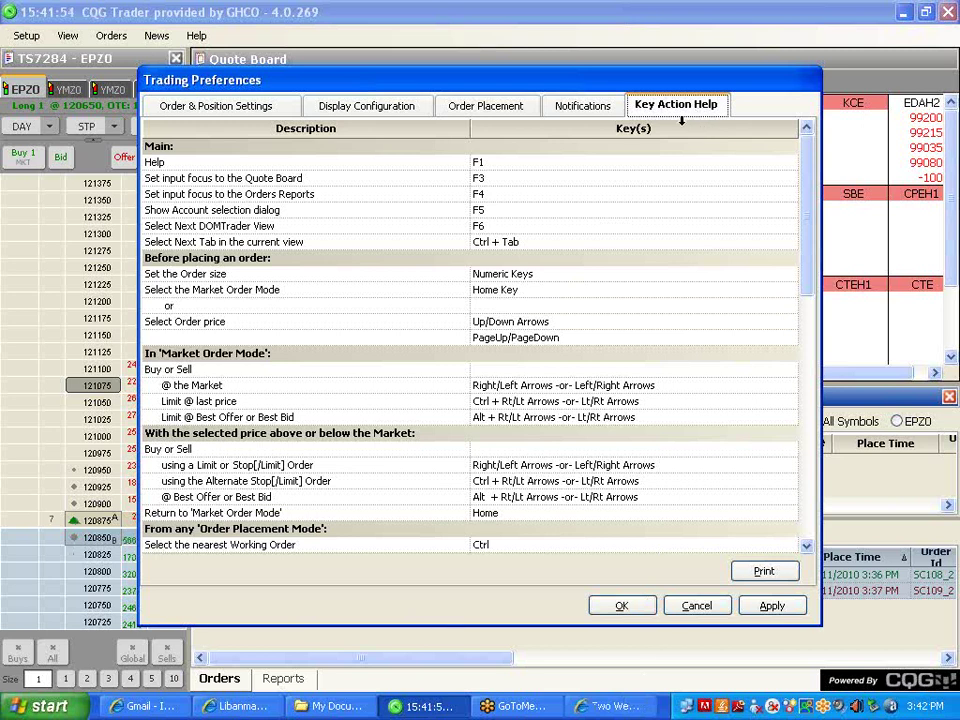
pyautogui.click(486, 105)
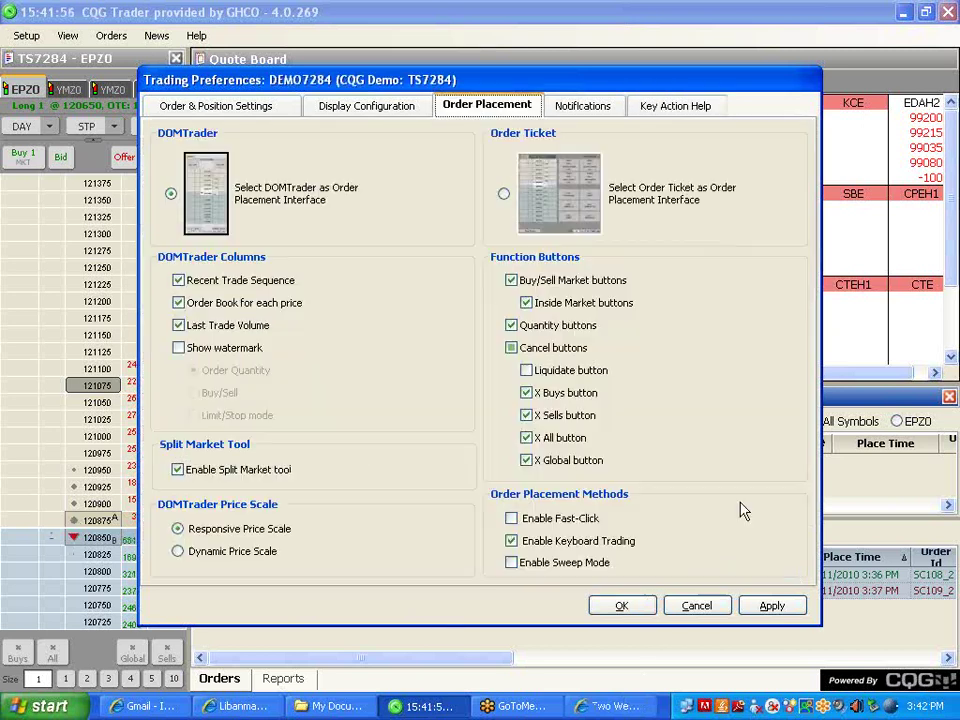
pyautogui.click(697, 605)
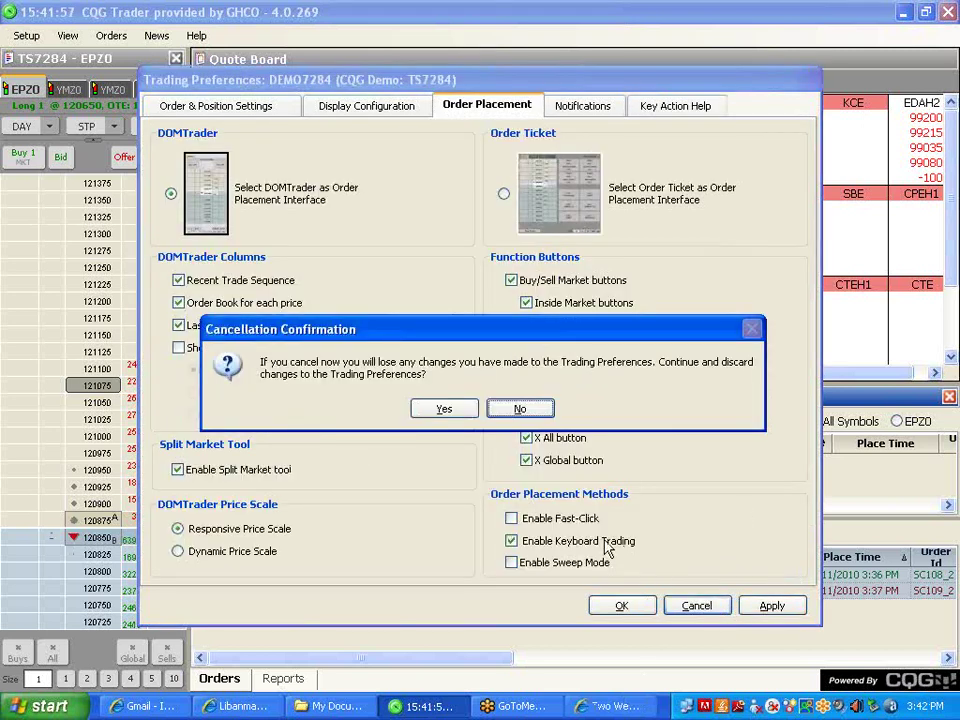
pyautogui.click(522, 410)
pyautogui.click(622, 606)
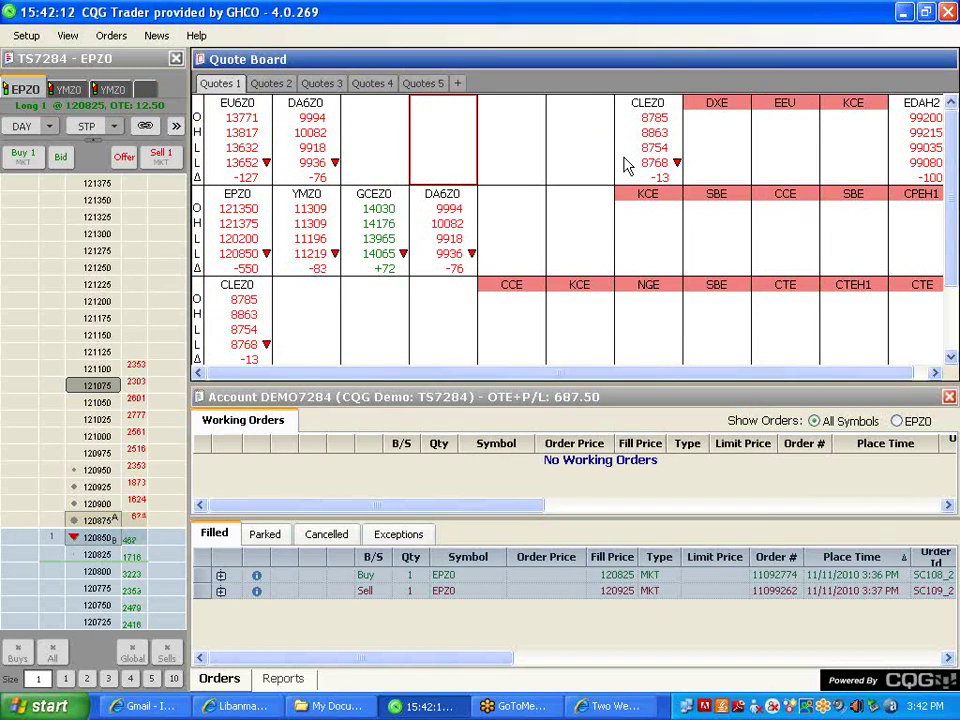
pyautogui.click(196, 36)
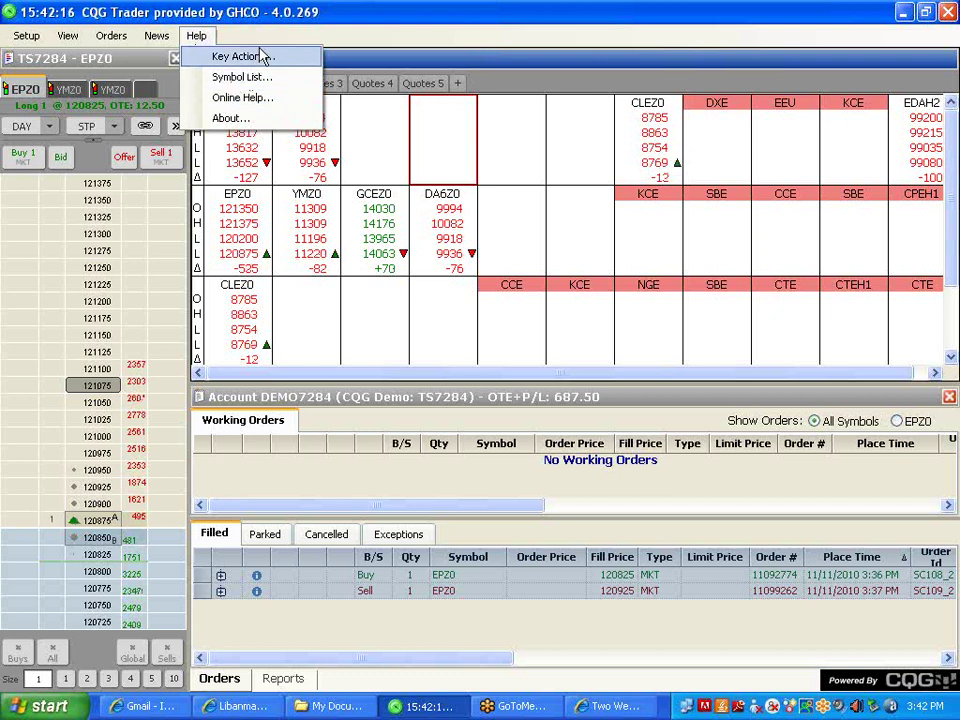
pyautogui.click(234, 14)
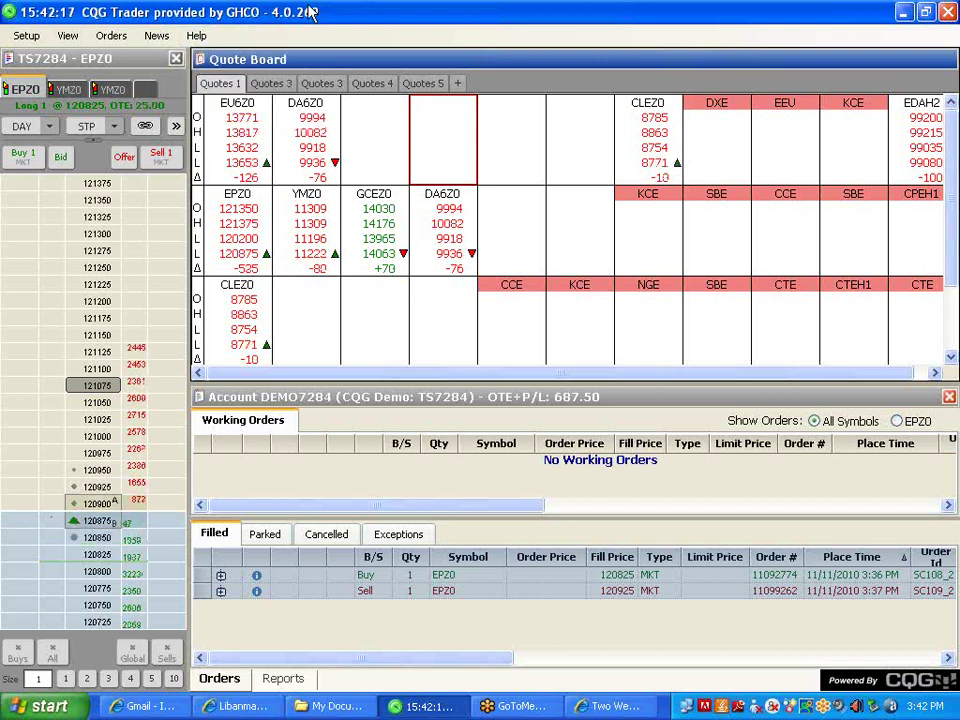